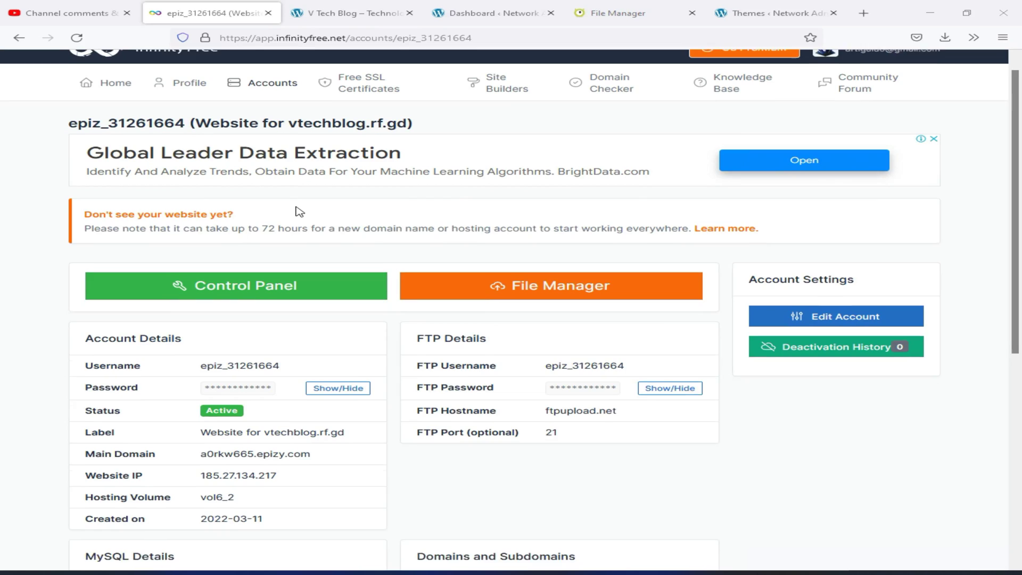
Step: Review the hosting account page, the V Tech Blog site, and the network admin dashboard with its WordPress updates page
scroll(298, 208, up, 1)
scroll(300, 212, down, 3)
scroll(300, 211, up, 3)
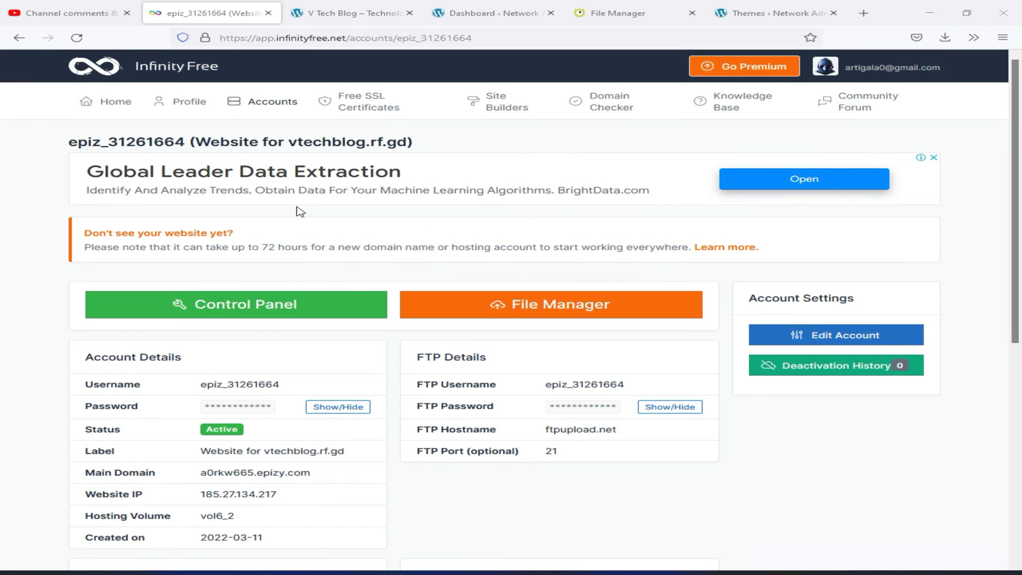
click(307, 14)
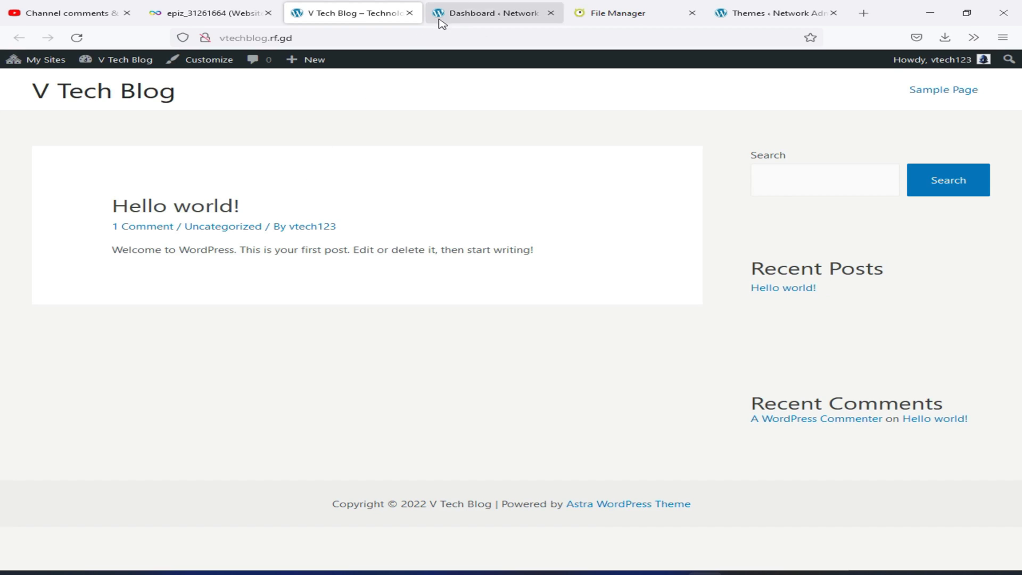
click(469, 10)
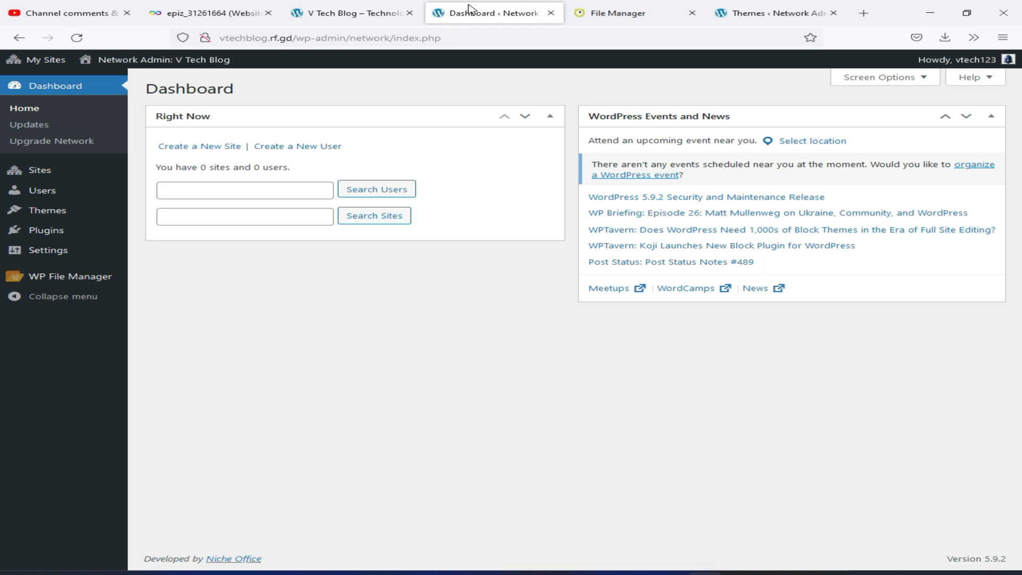
click(24, 128)
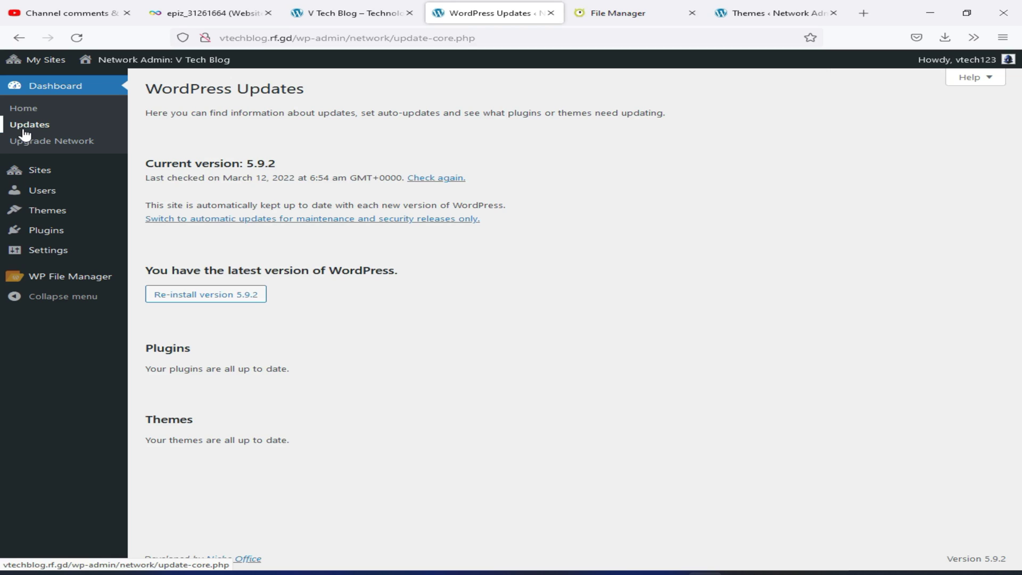
mouse_move(73, 227)
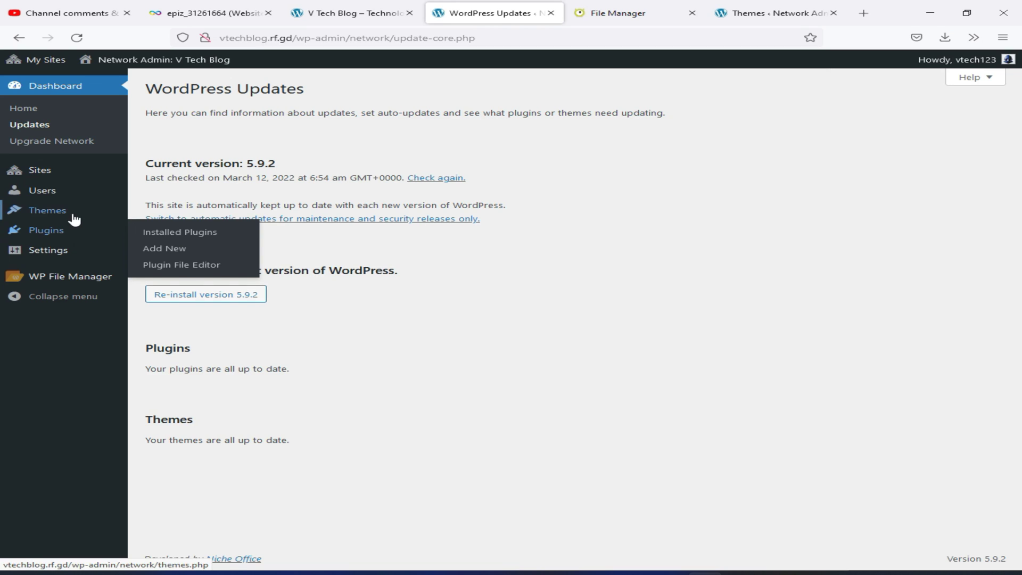
mouse_move(74, 262)
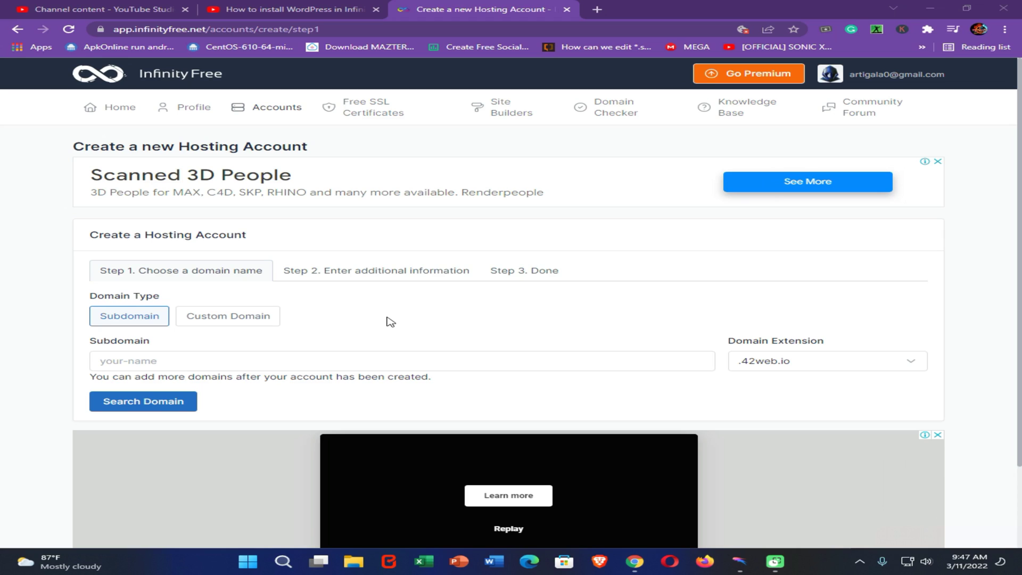
Step: Choose the Subdomain type and search for the domain vtechblog with the .rf.gd extension
click(266, 326)
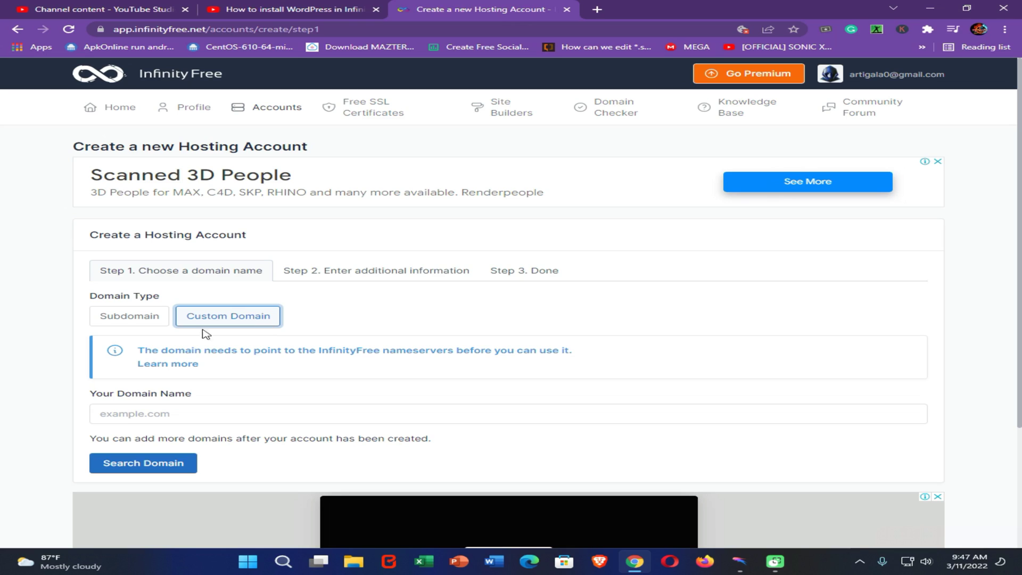
click(112, 327)
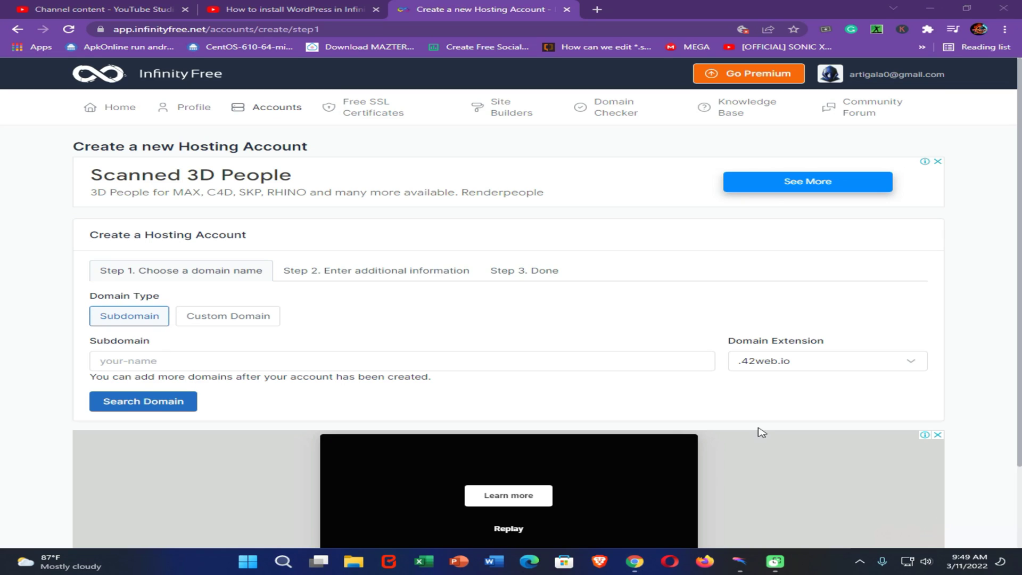
click(347, 364)
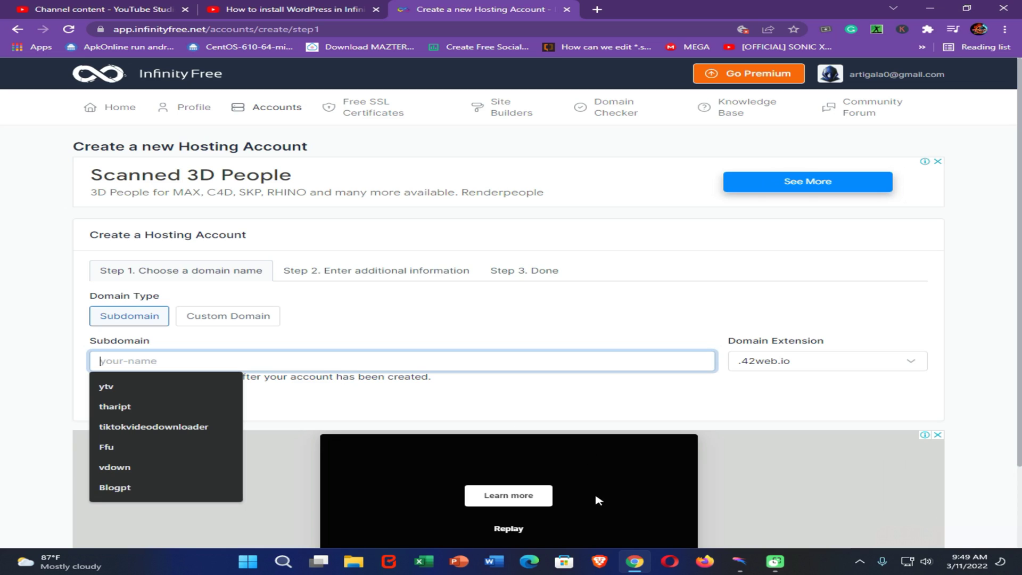
text(vtechblog)
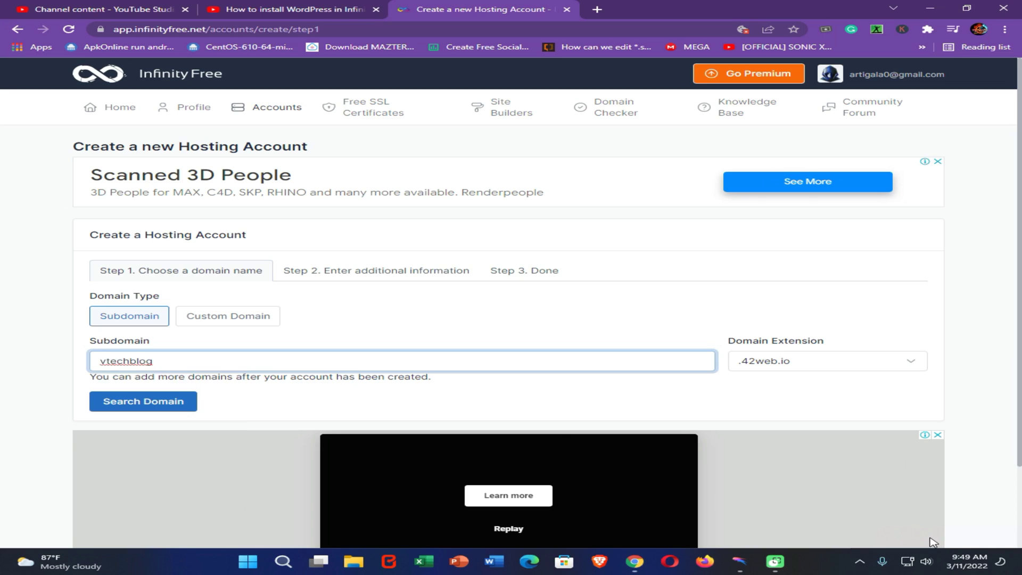
click(790, 363)
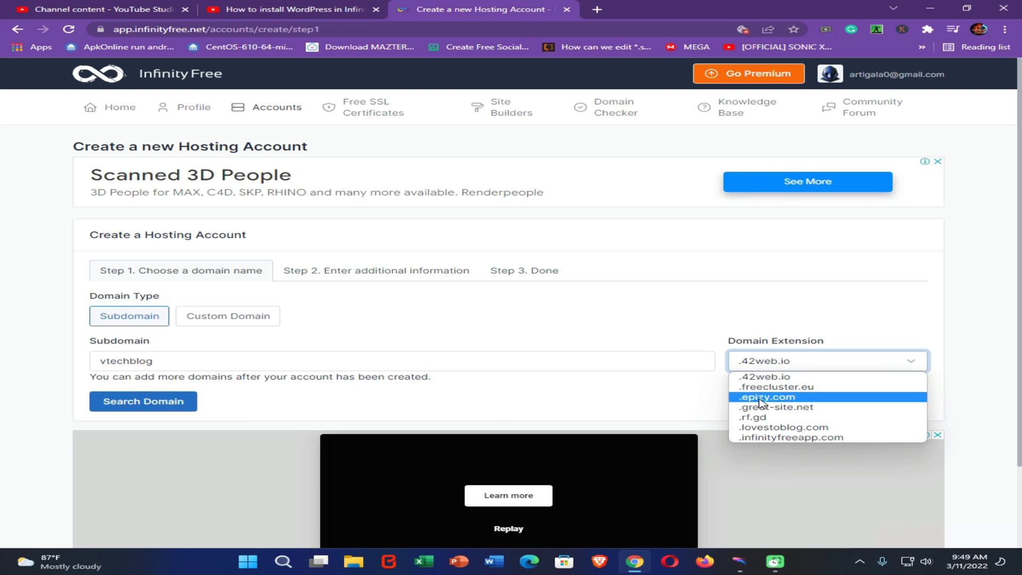
click(786, 418)
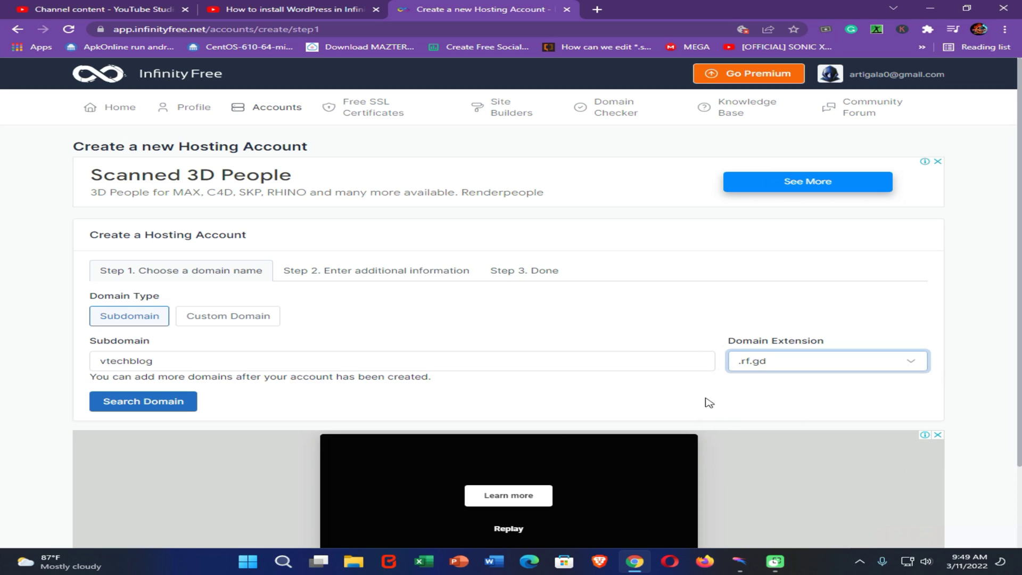
click(150, 408)
click(151, 409)
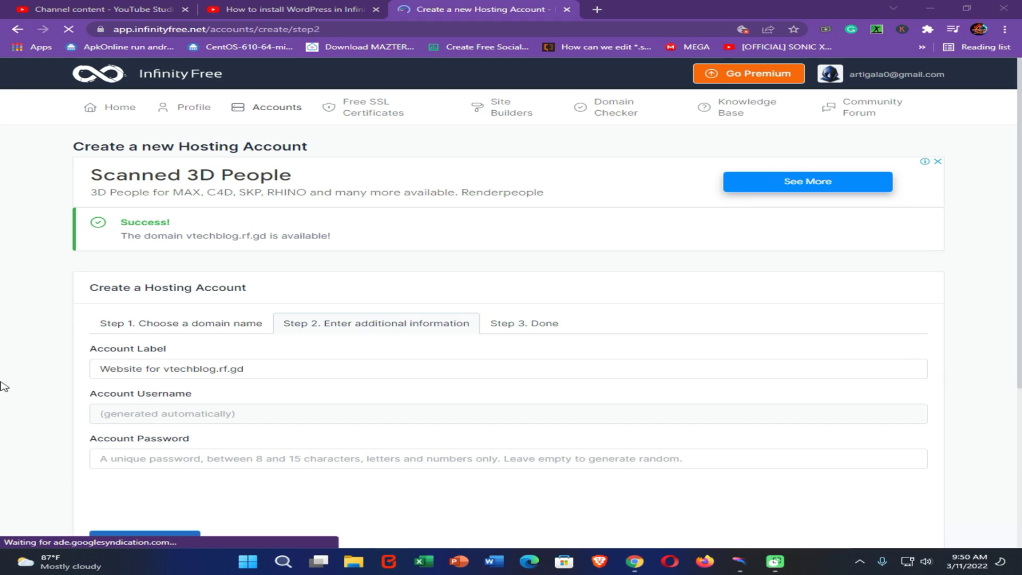
Step: Enter the account password, complete the reCAPTCHA check, and create the hosting account
scroll(137, 314, down, 3)
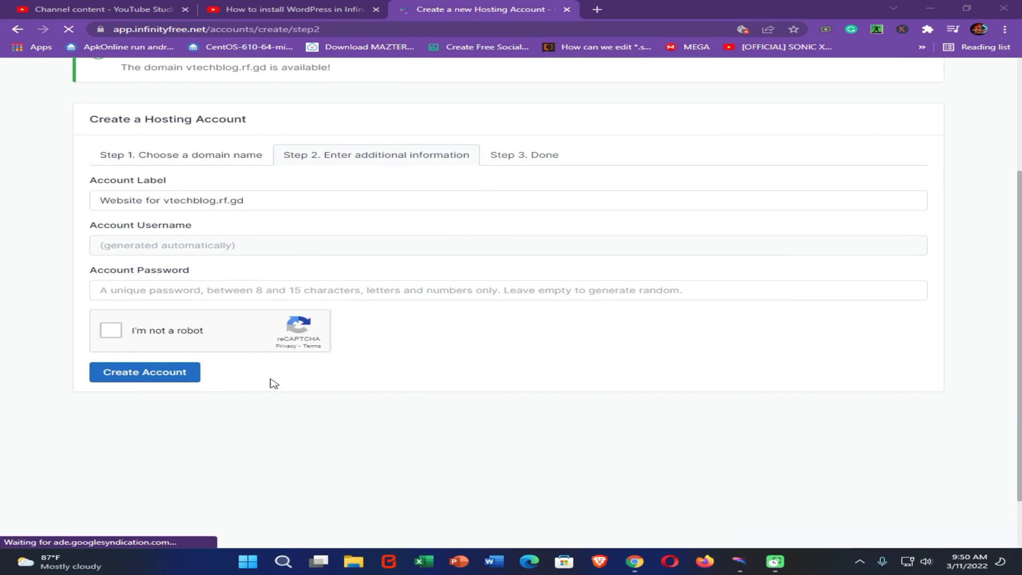
click(110, 330)
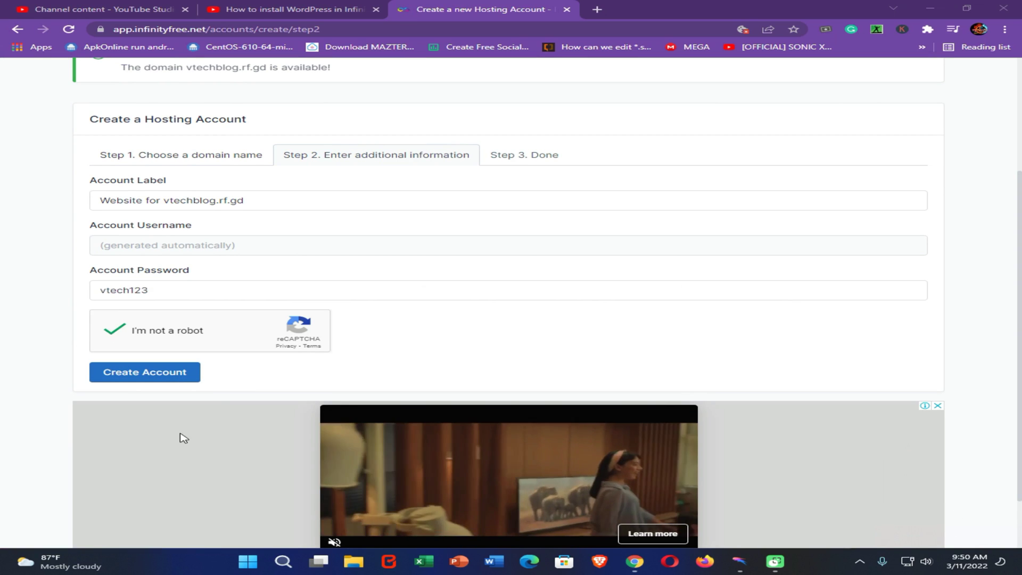
click(126, 372)
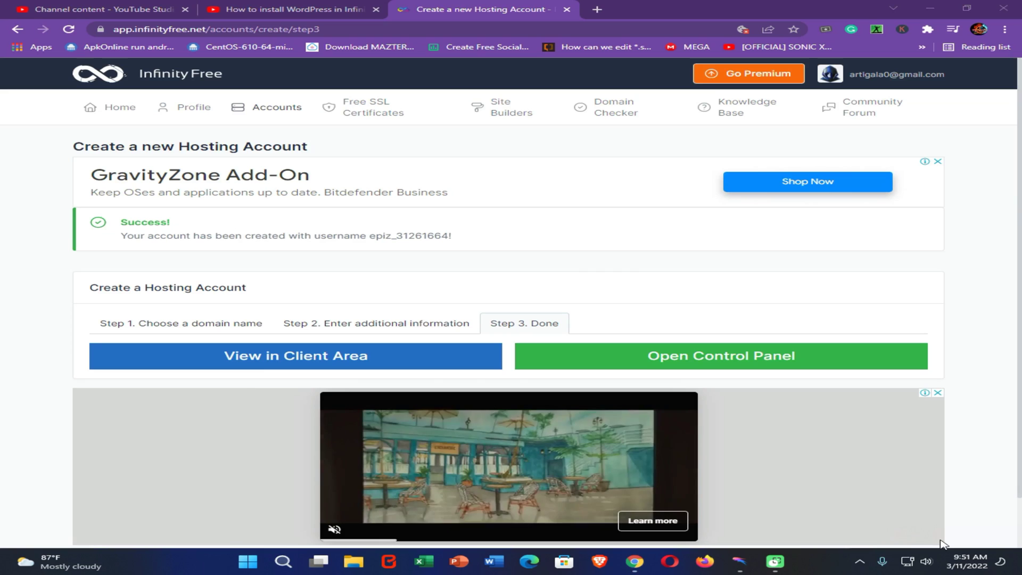
Step: Open the new account's control panel from the client area and approve receiving service emails
click(255, 361)
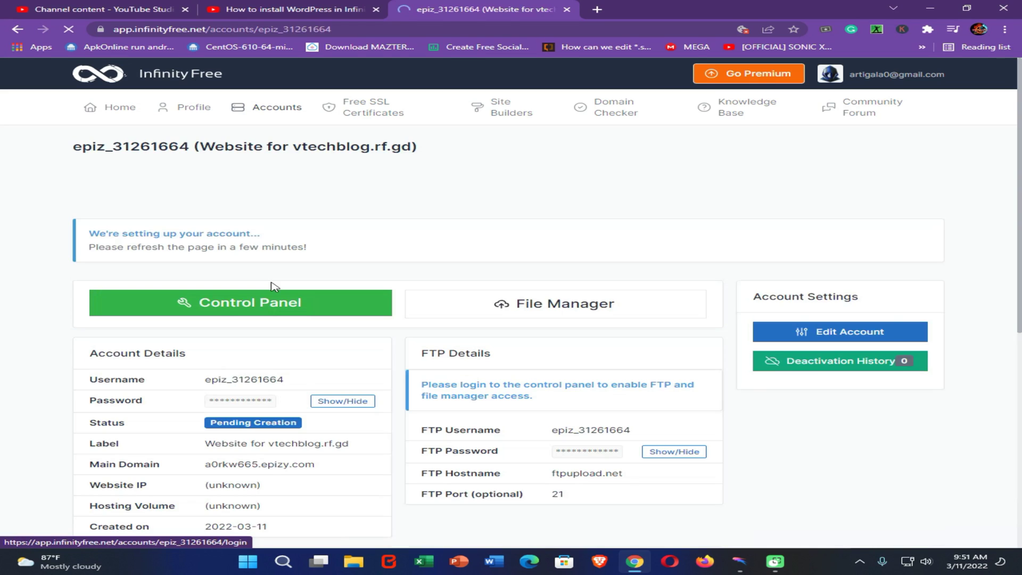
click(228, 305)
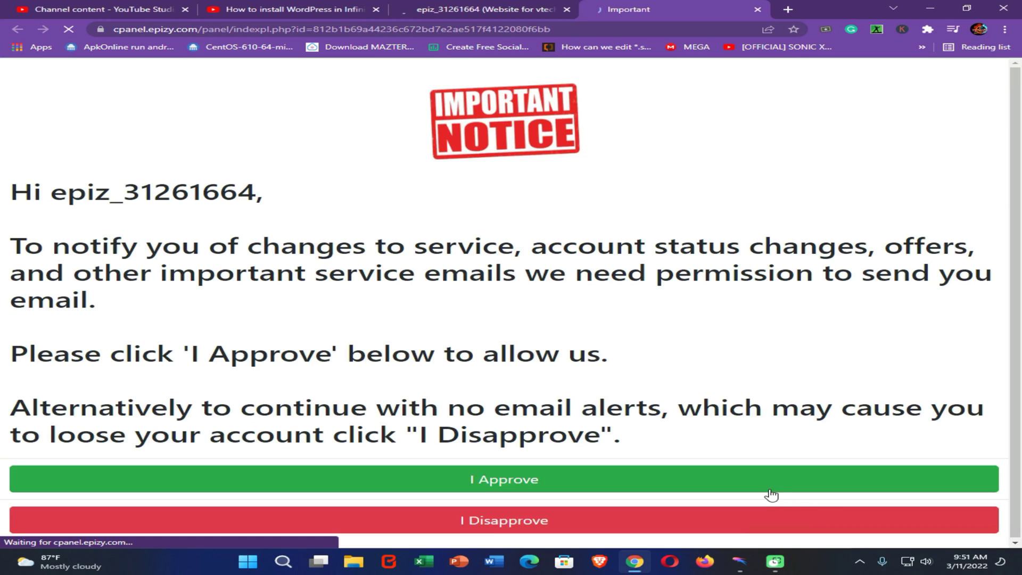
click(770, 494)
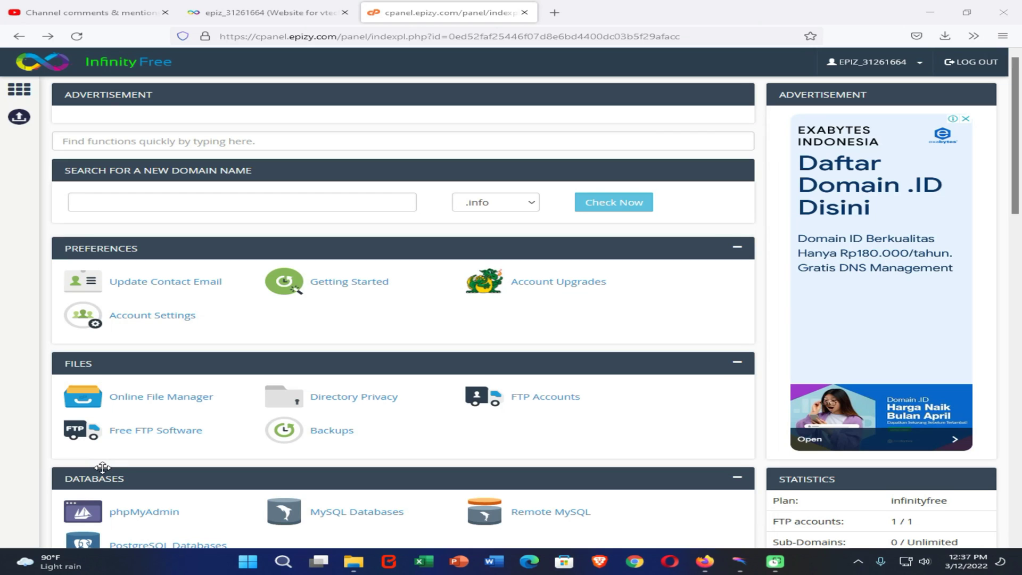
Step: Change the PHP version for vtechblog.rf.gd to PHP 7.4
scroll(103, 467, down, 10)
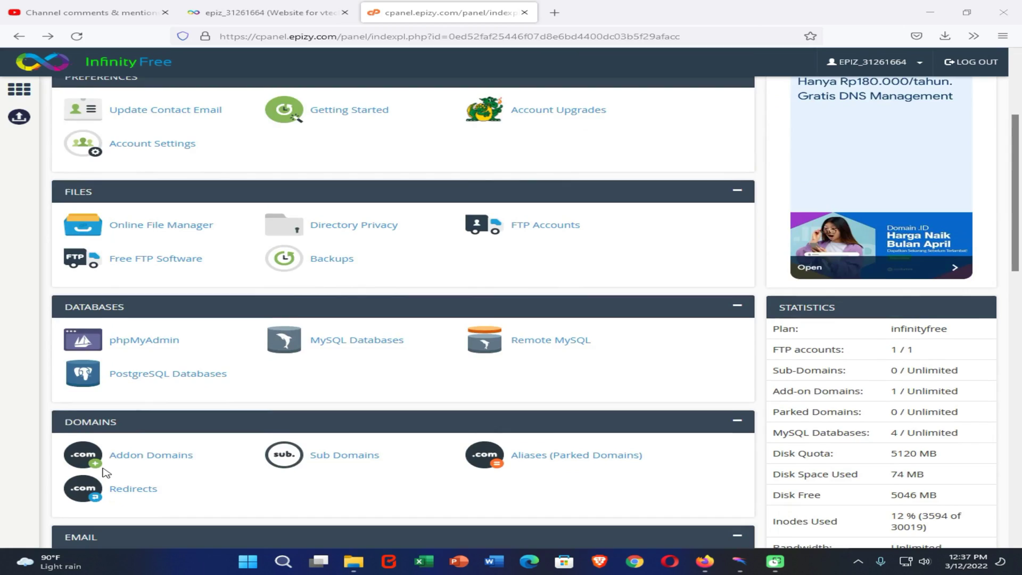
scroll(103, 468, down, 3)
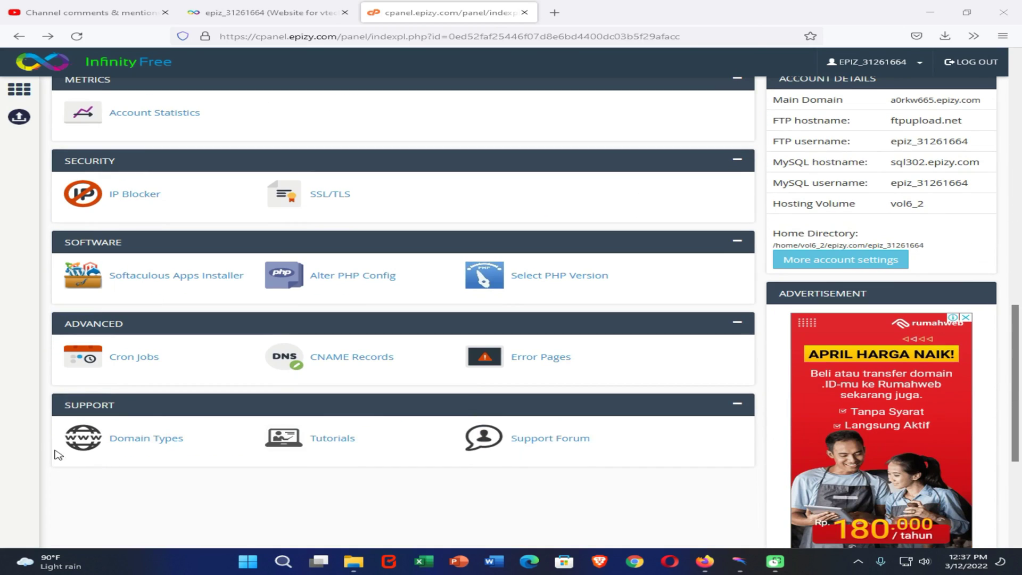
click(552, 279)
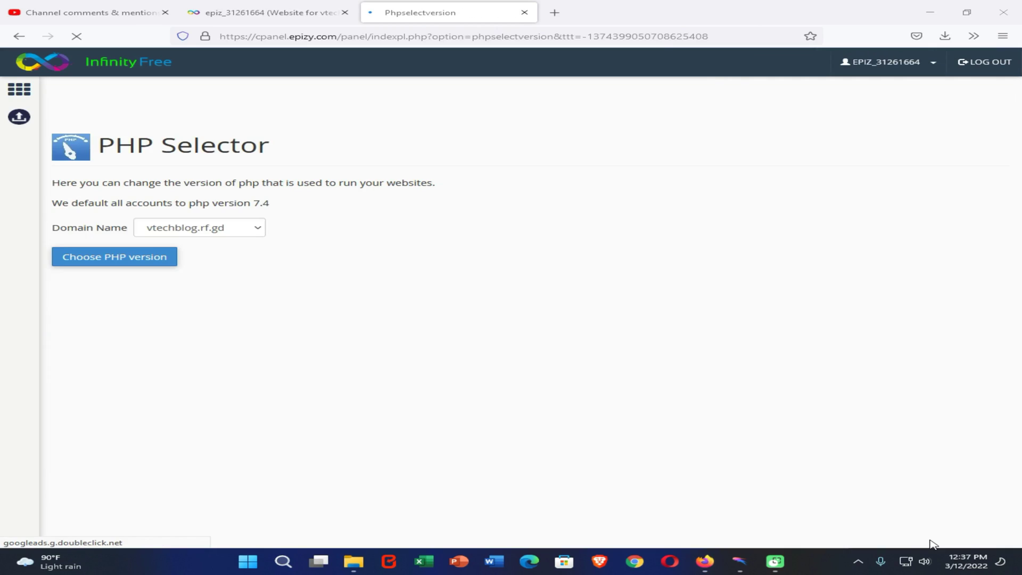
click(148, 266)
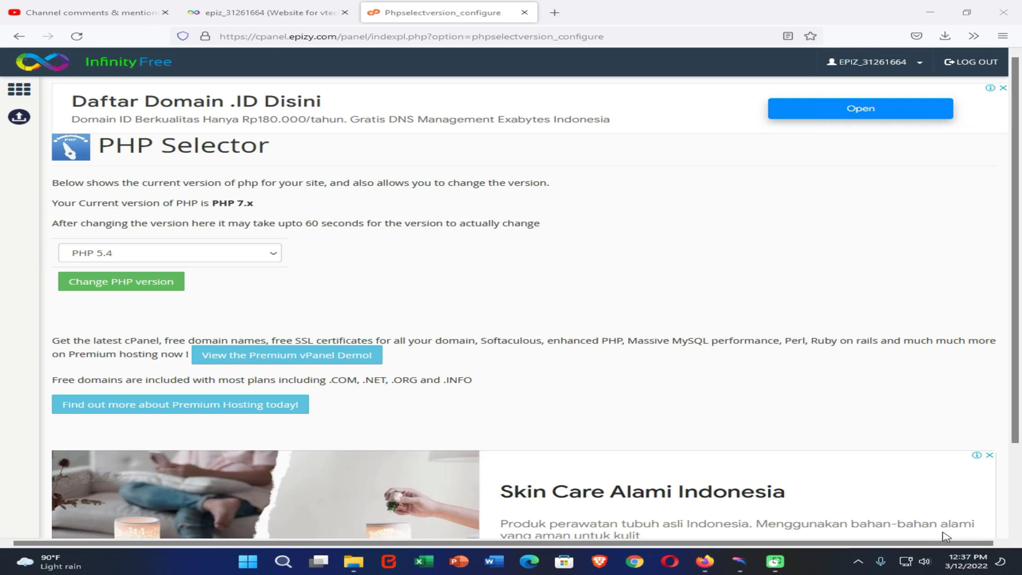
click(145, 254)
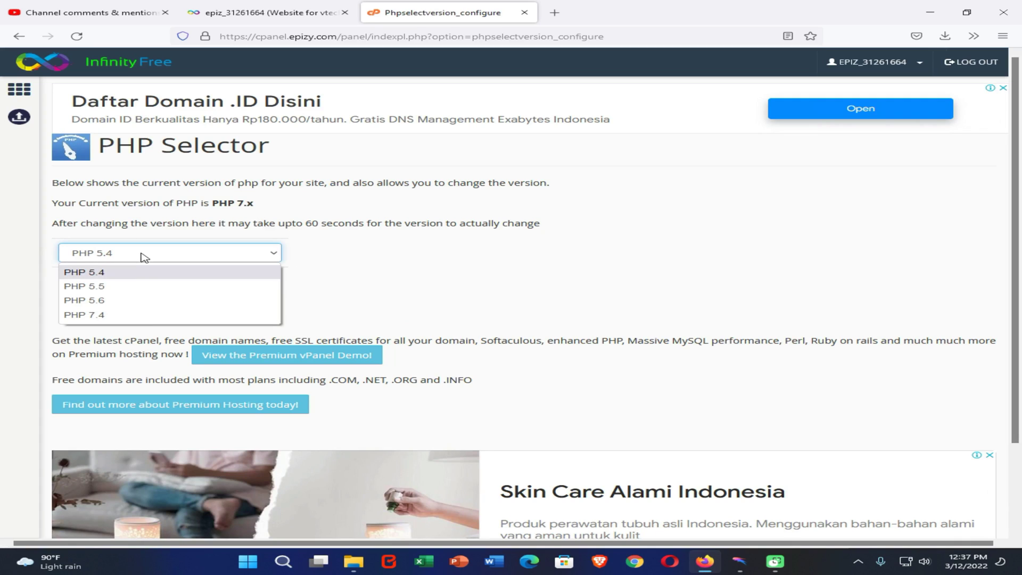
click(125, 316)
click(134, 288)
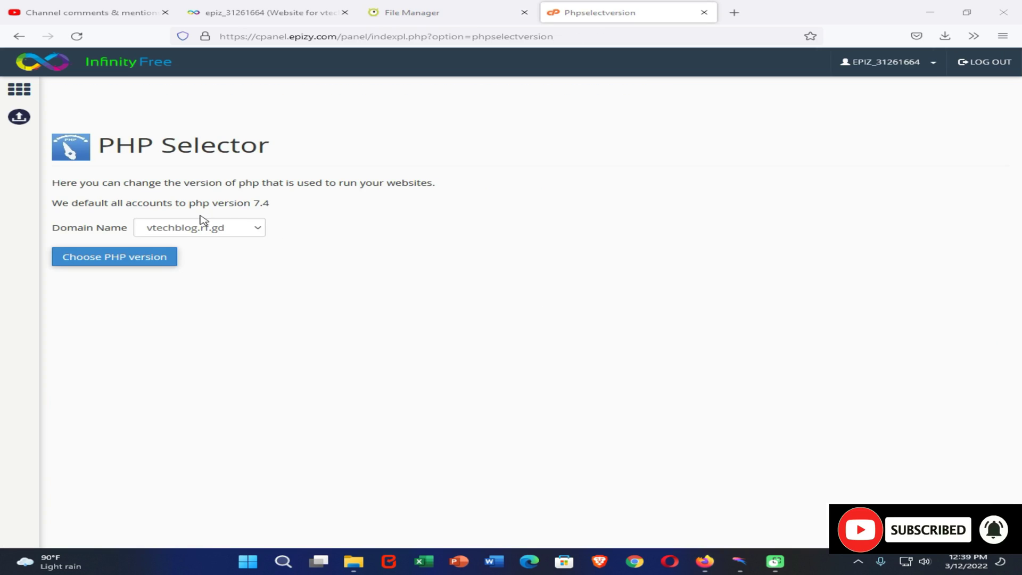
Step: Dismiss the advertisement, open the Softaculous Apps Installer from the control panel, and start a WordPress installation
drag(196, 203, 281, 206)
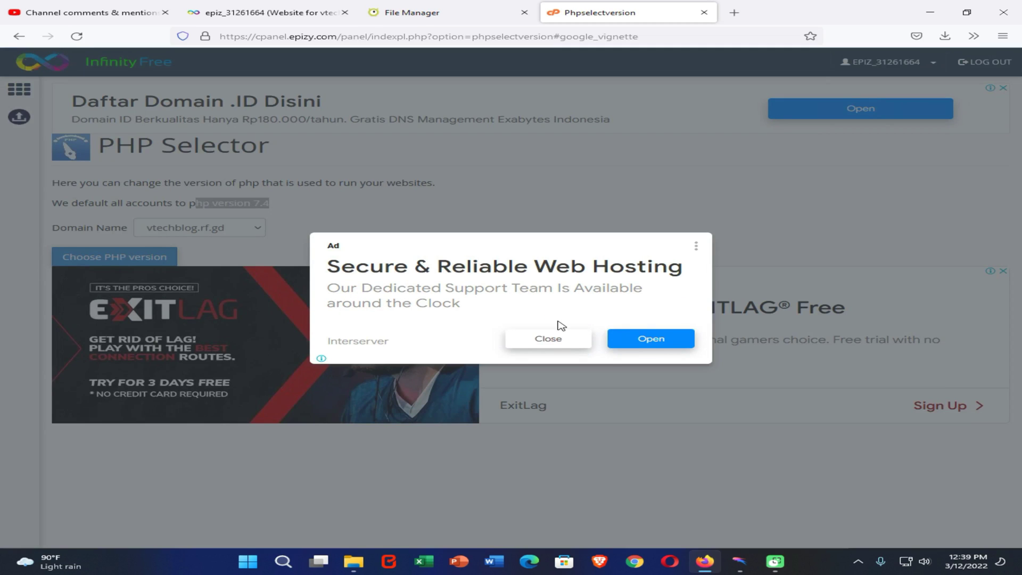
click(524, 341)
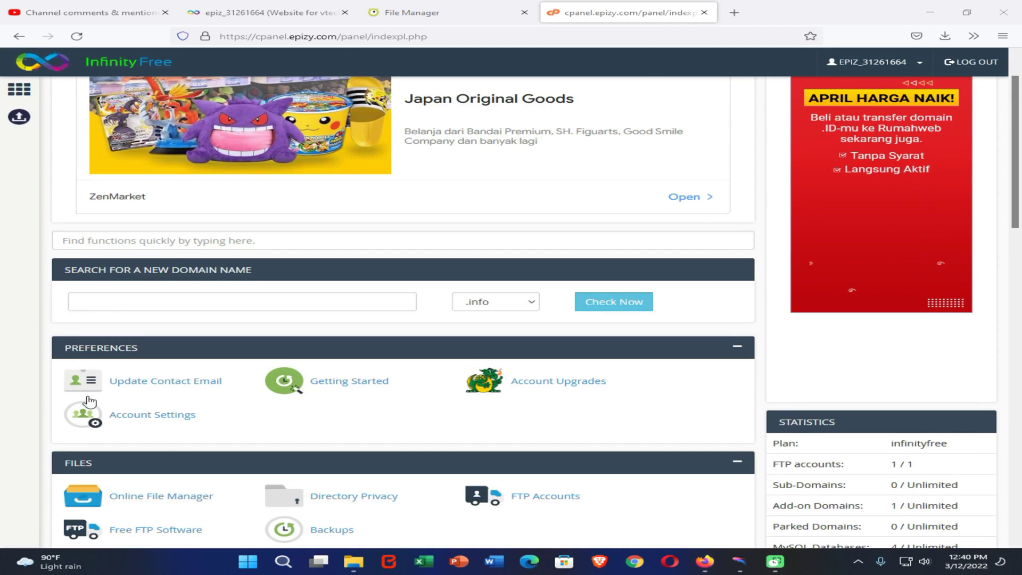
scroll(133, 370, down, 10)
scroll(137, 373, down, 5)
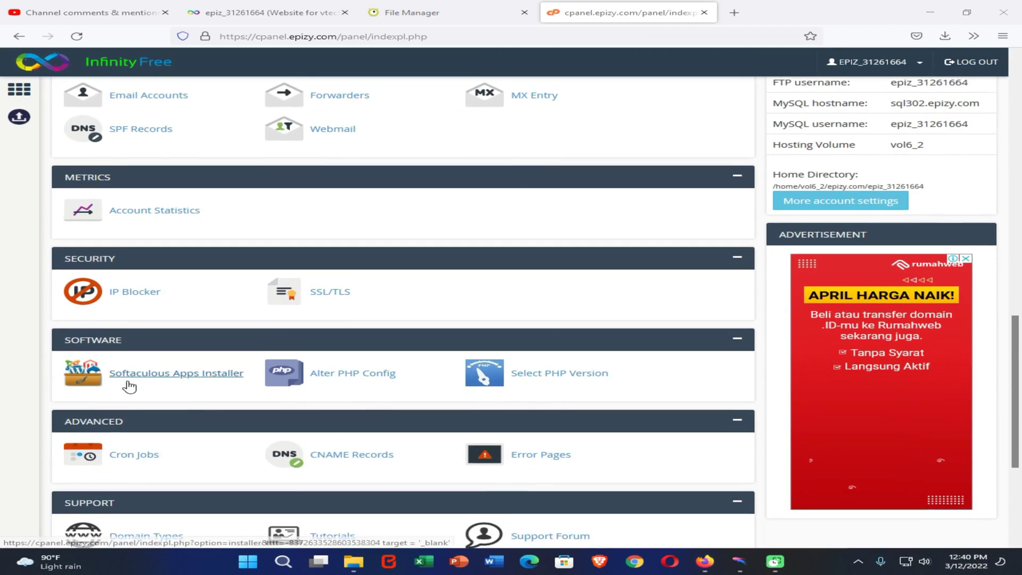
click(162, 262)
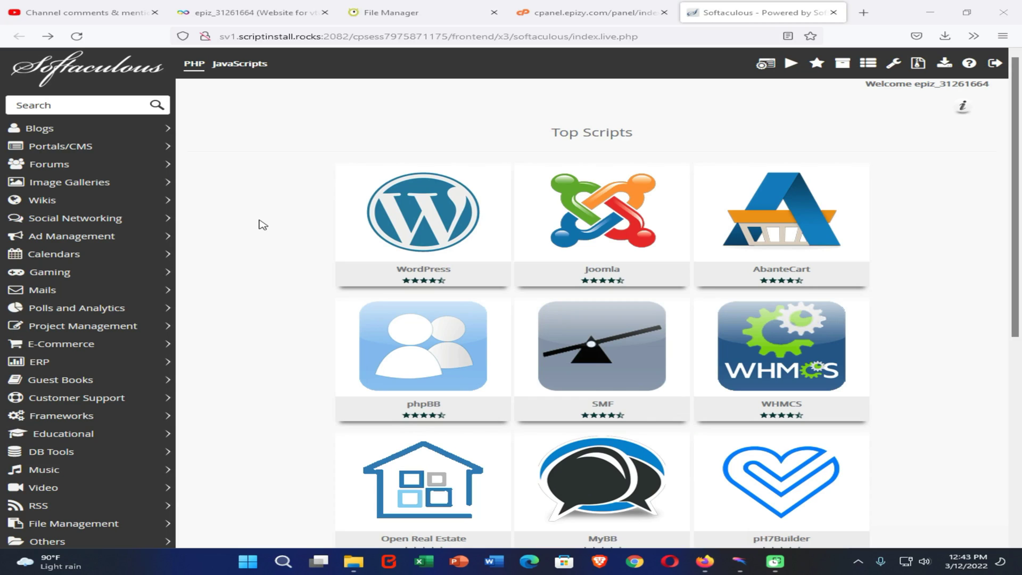
mouse_move(365, 246)
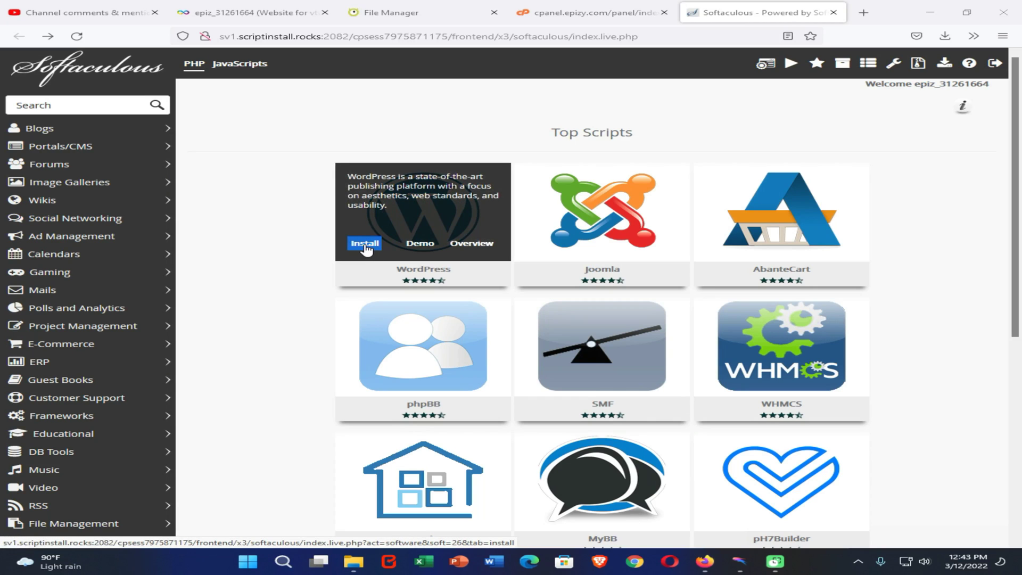
click(365, 244)
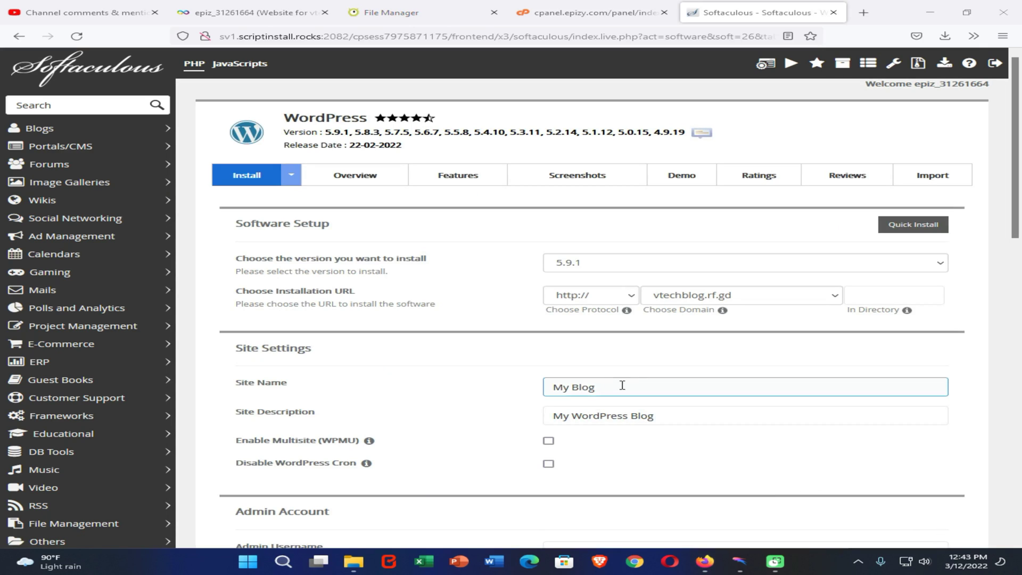
Step: Set the site name to Virtual Tech World and description to Technology is the future, enabling Multisite and disabling WordPress Cron
click(659, 385)
click(675, 415)
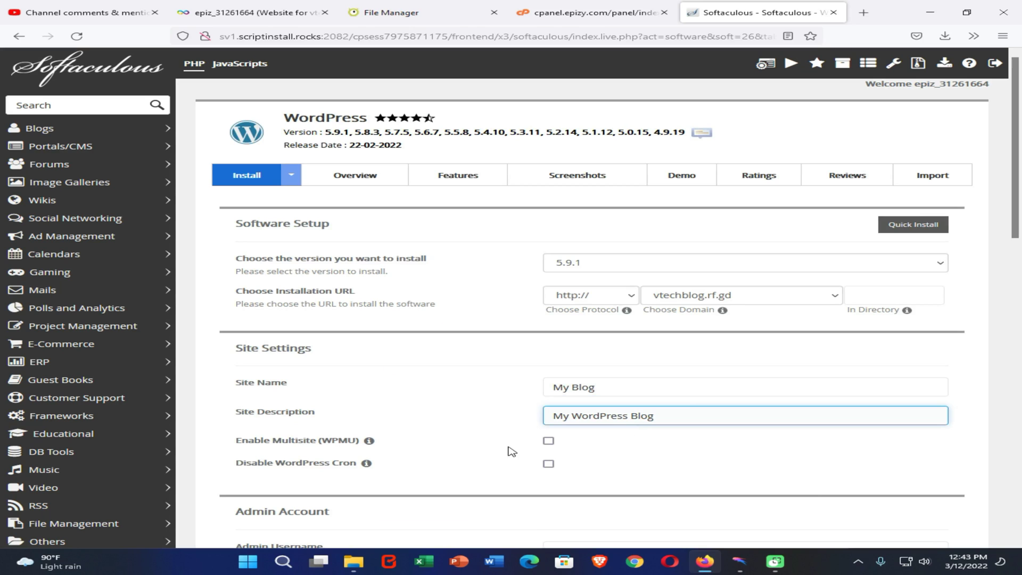
click(548, 440)
click(548, 463)
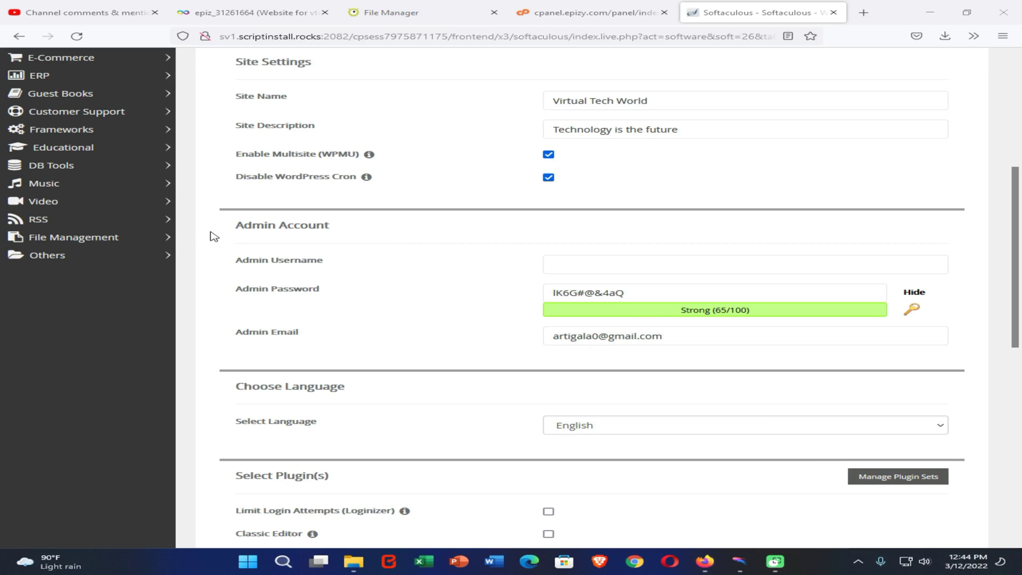
Step: Fill in the admin username and admin password, and select the Limit Login Attempts (Loginizer) and Classic Editor plugins
drag(235, 223, 329, 290)
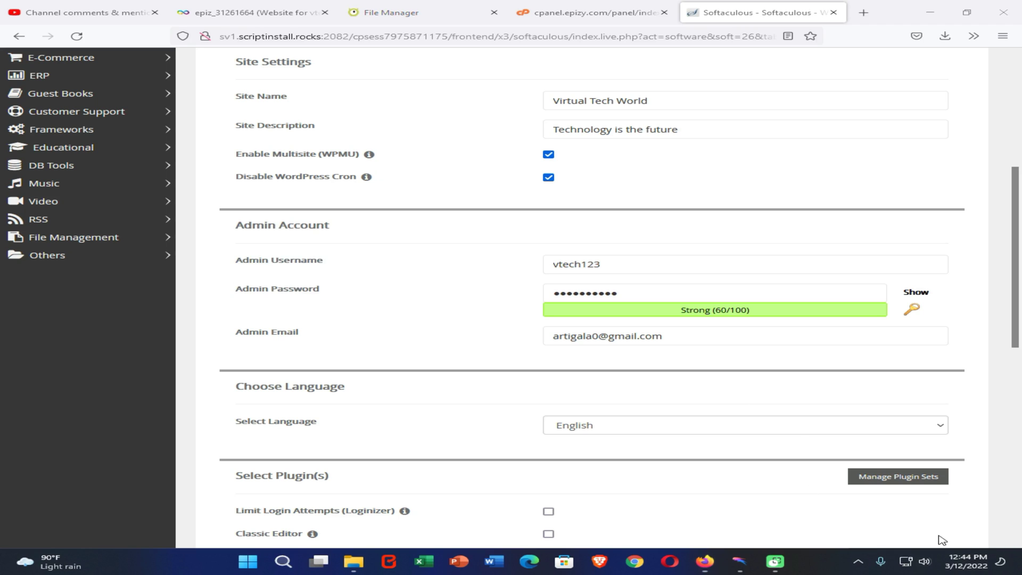
scroll(692, 410, down, 2)
click(548, 397)
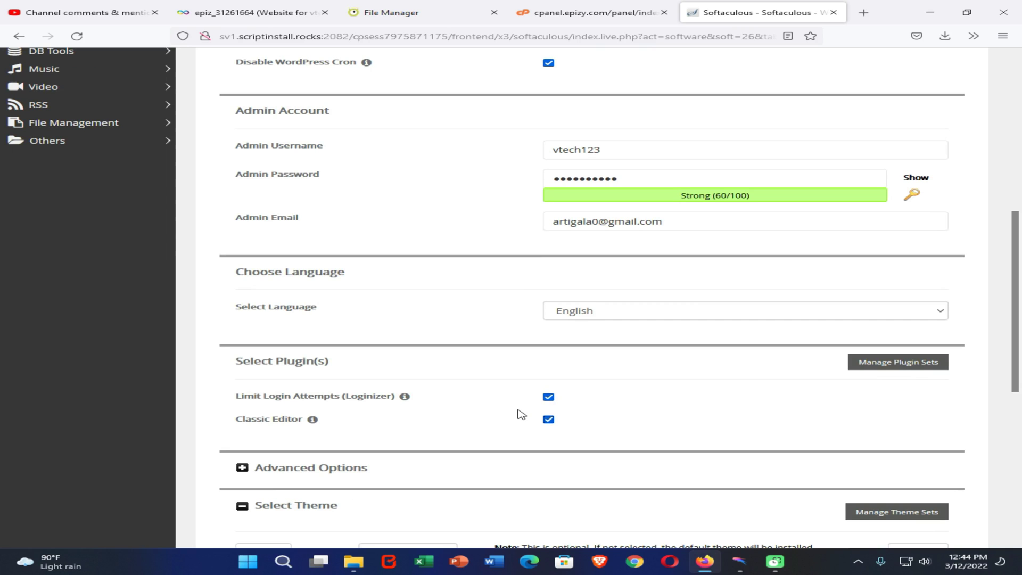
Step: In the advanced options, set WordPress to upgrade to any latest version and enable auto upgrade for plugins and themes
click(241, 470)
scroll(358, 445, down, 3)
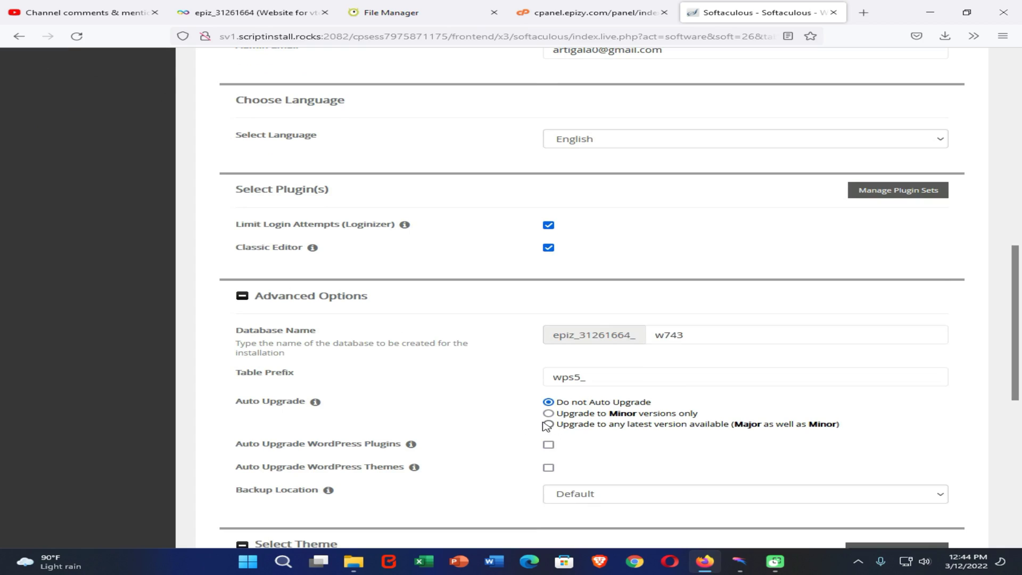
click(548, 424)
click(548, 468)
scroll(613, 356, down, 2)
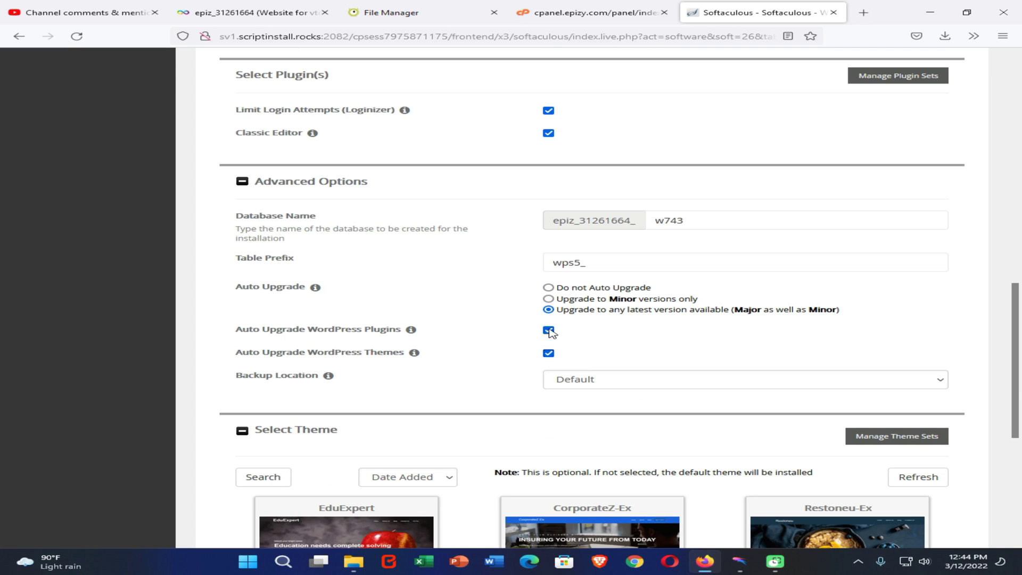
Step: Select the Restoneu-Ex theme, run the WordPress installation, and decline saving the login in the browser
scroll(563, 381, down, 5)
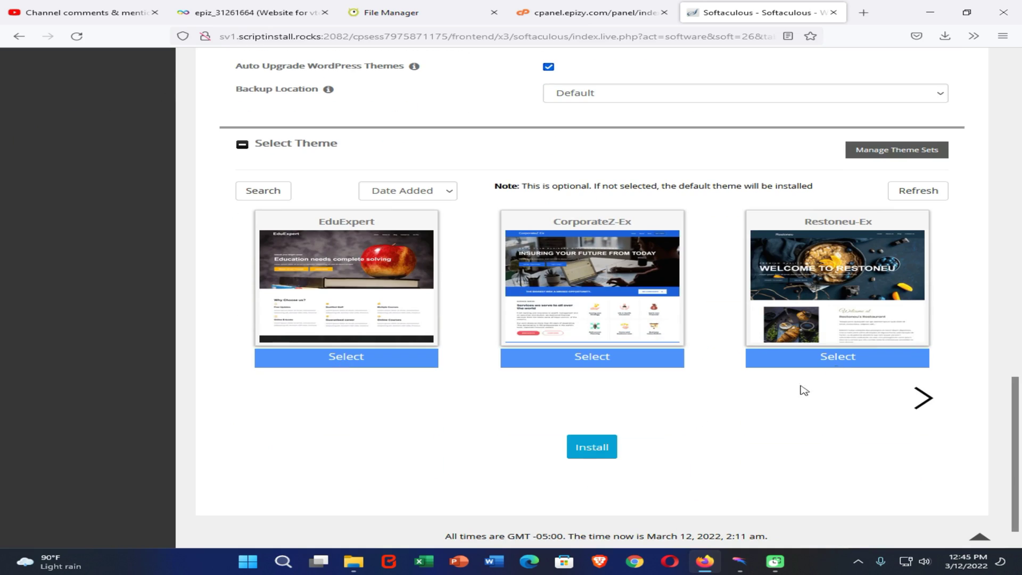
click(844, 362)
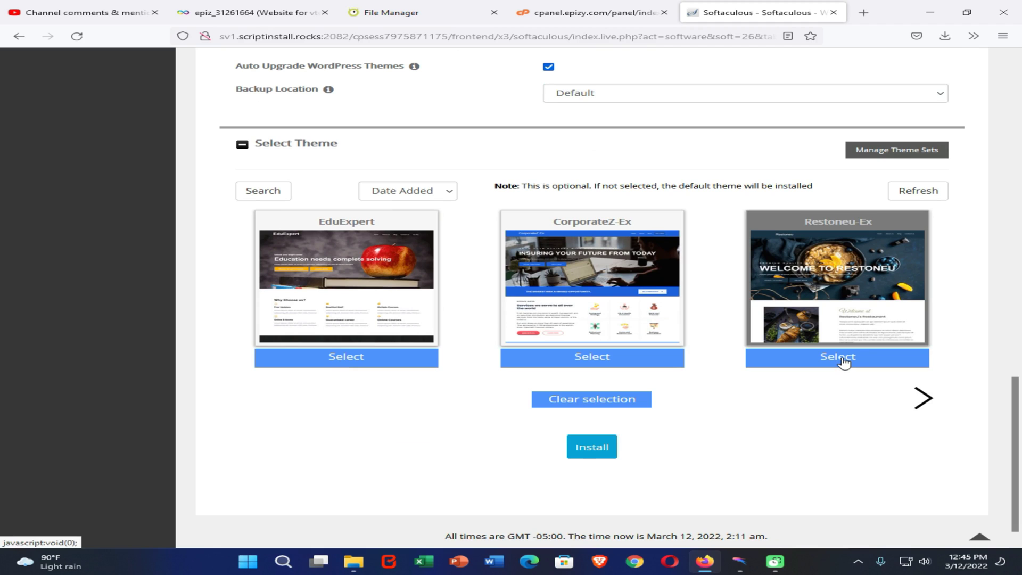
click(595, 450)
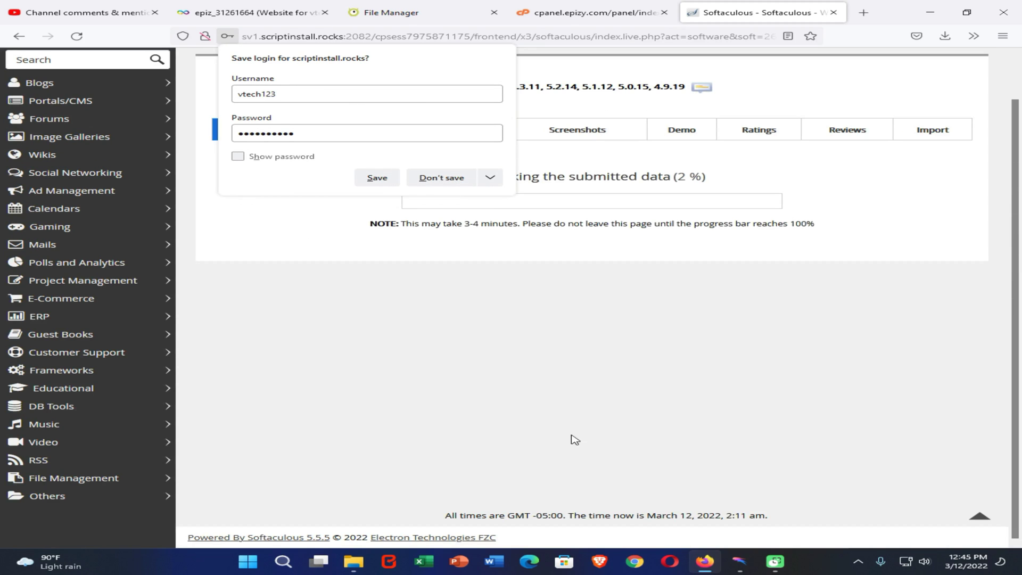
click(456, 179)
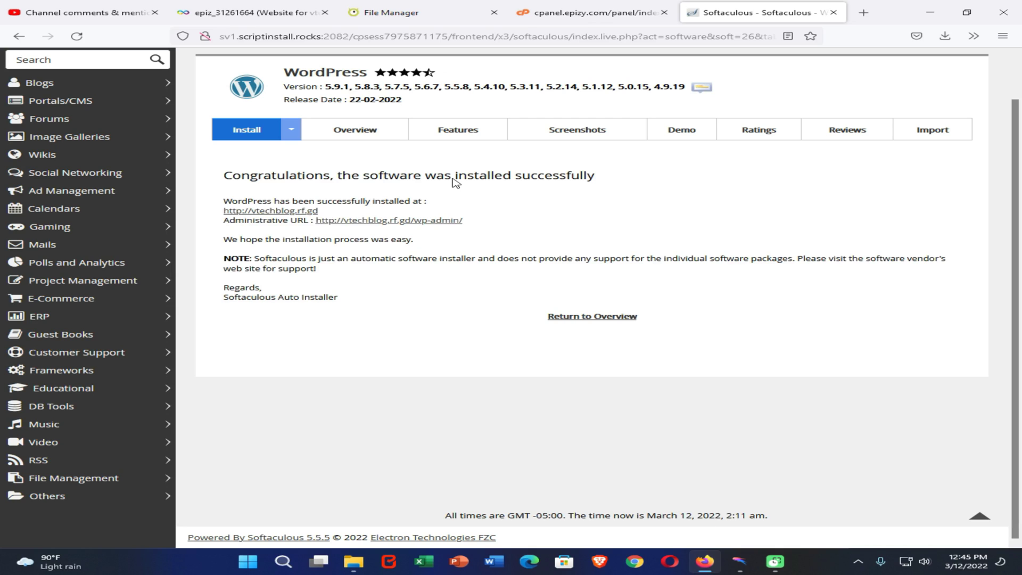
Step: Open vtechblog.rf.gd and its administrative URL in new tabs, and look over the site's homepage
right_click(251, 212)
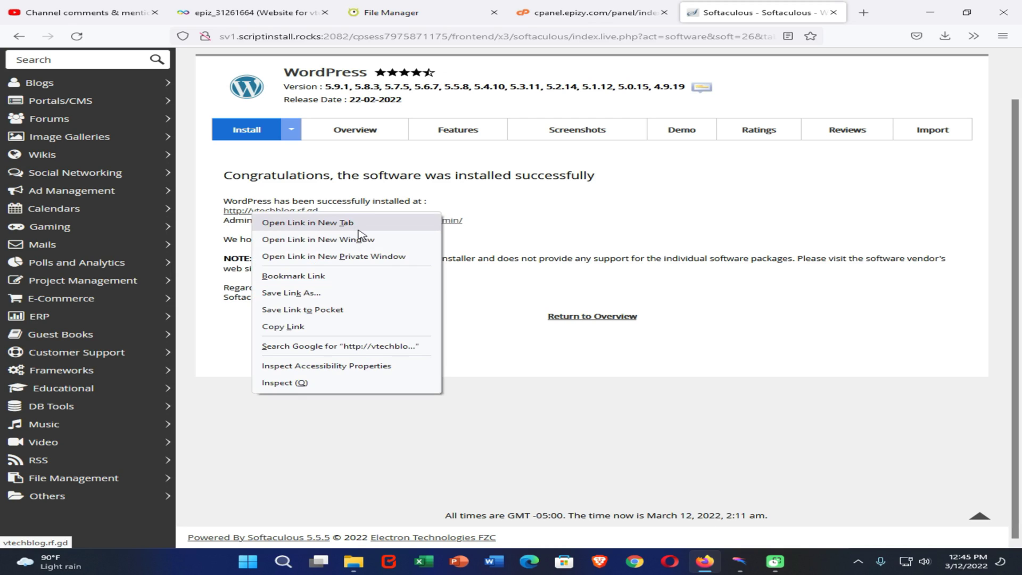
click(350, 220)
right_click(376, 224)
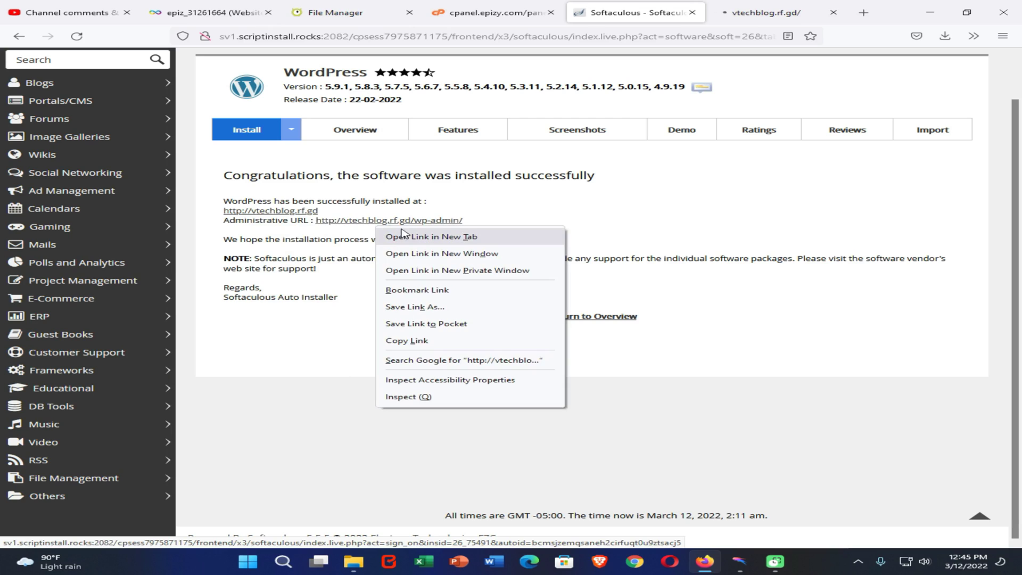
click(418, 236)
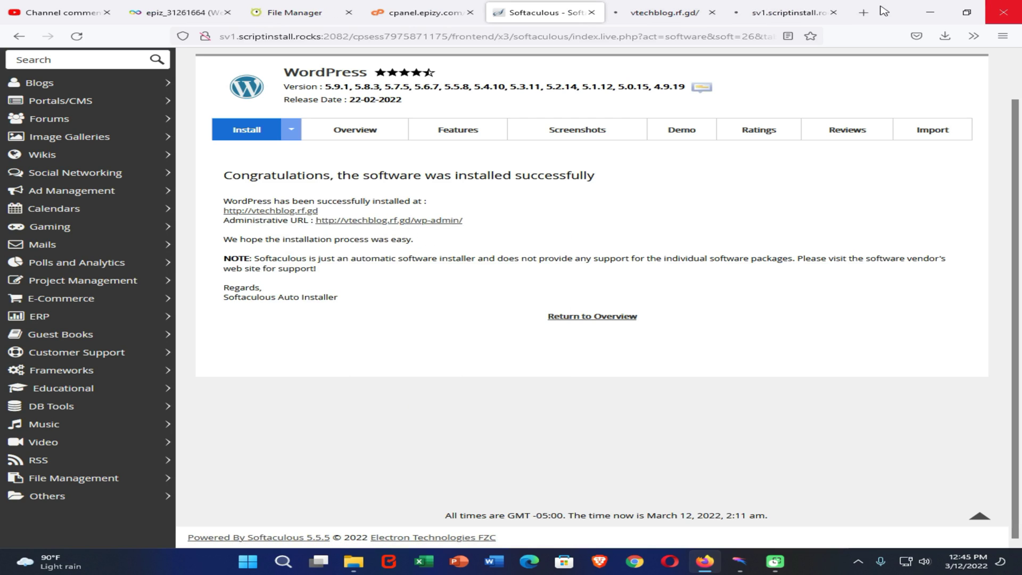
click(639, 17)
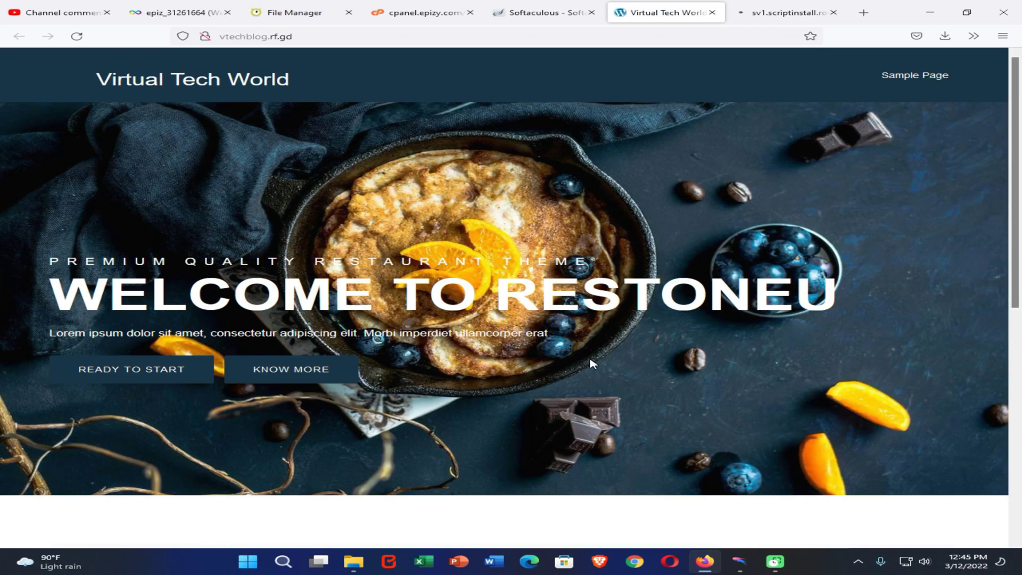
scroll(585, 319, down, 8)
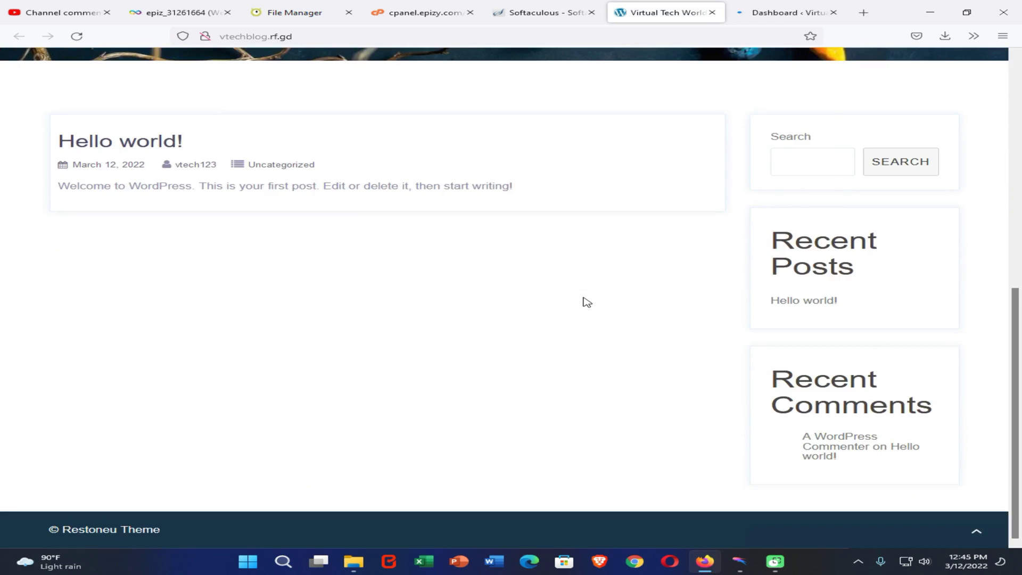
scroll(586, 300, up, 10)
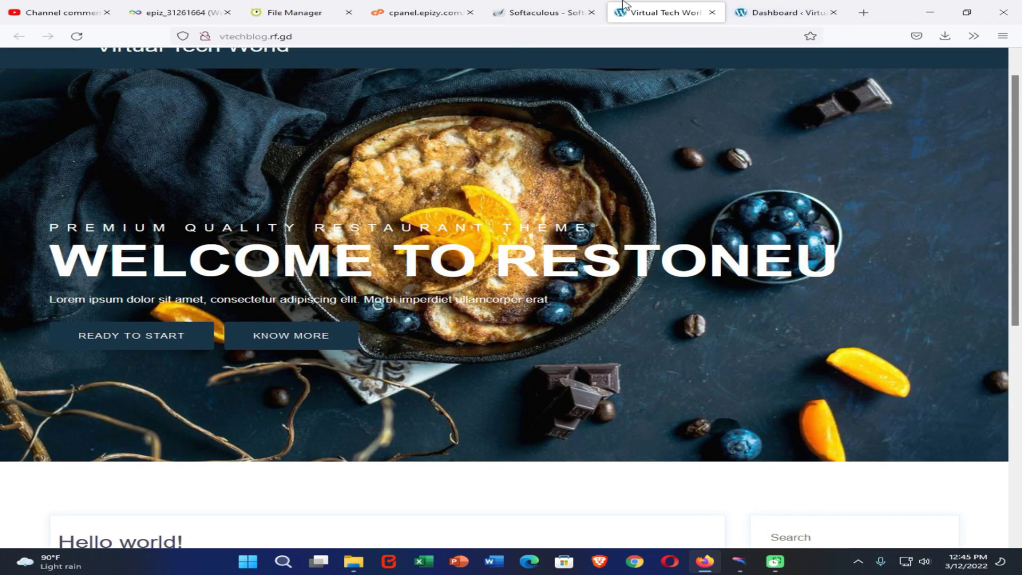
Step: From the WordPress dashboard, update WordPress to version 5.9.2
click(747, 7)
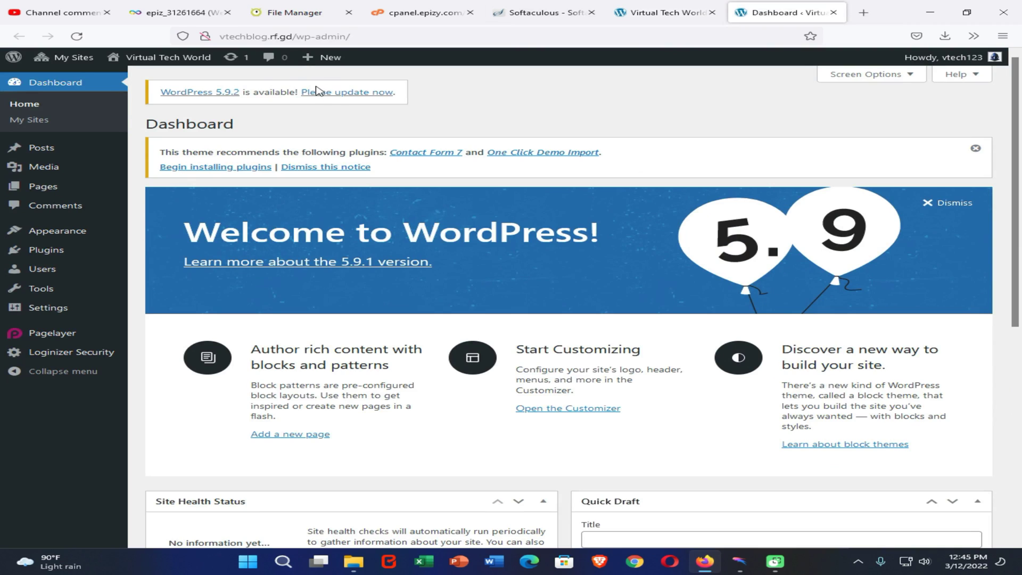
click(352, 94)
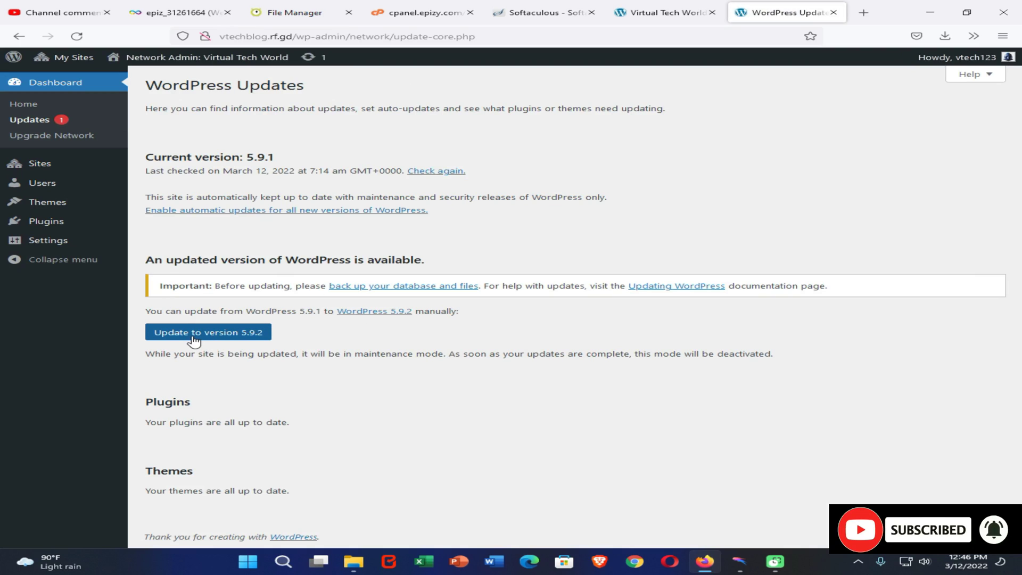
click(226, 341)
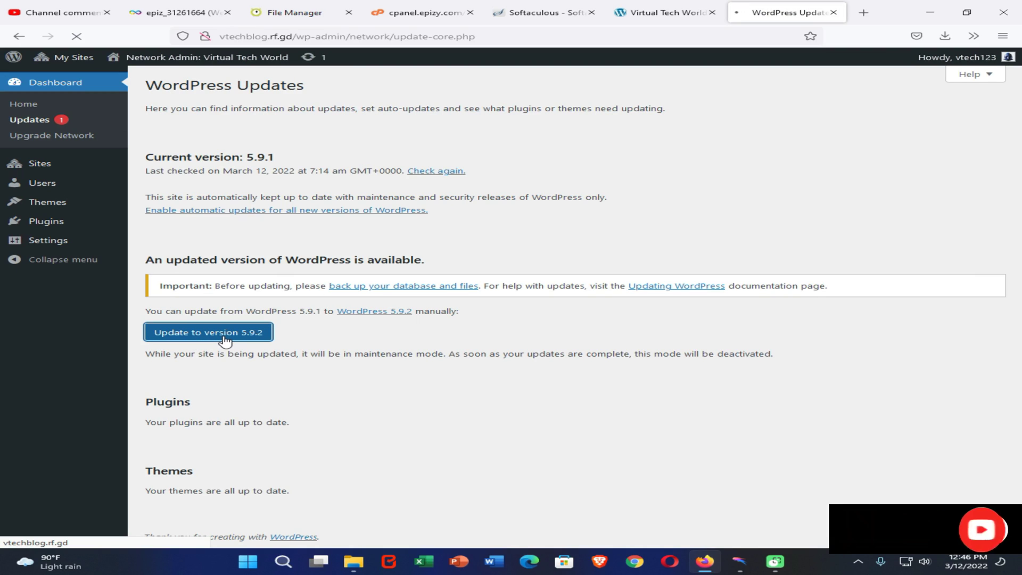
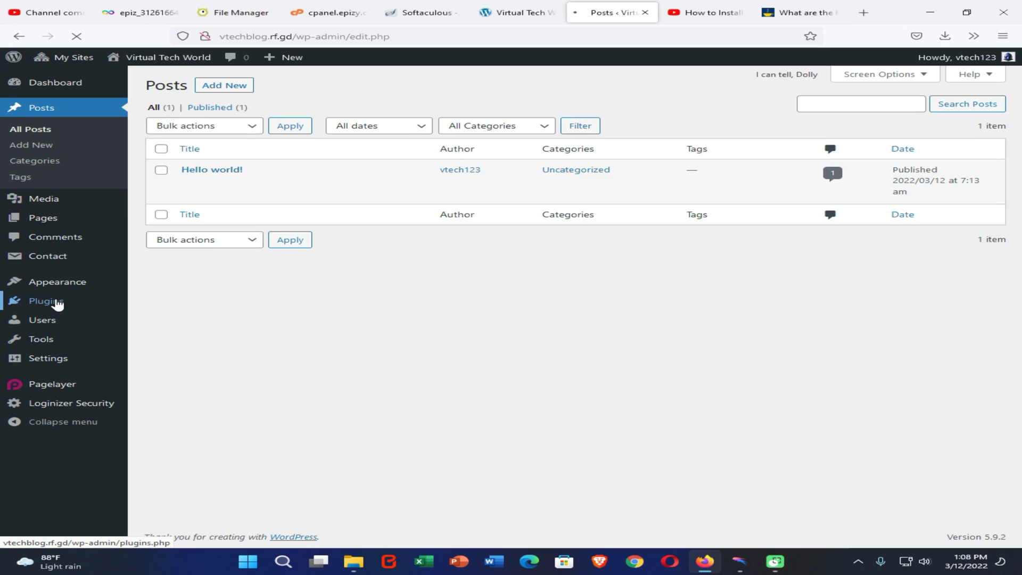
Step: Open the installed plugins page and change its address to plugin-install.php to reach the network's Add Plugins page
click(57, 301)
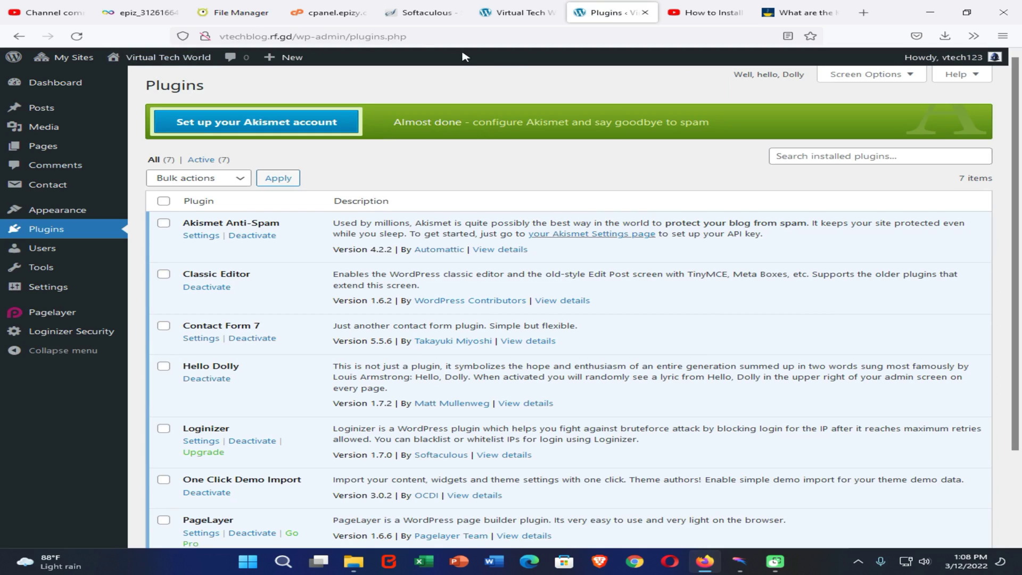
click(385, 38)
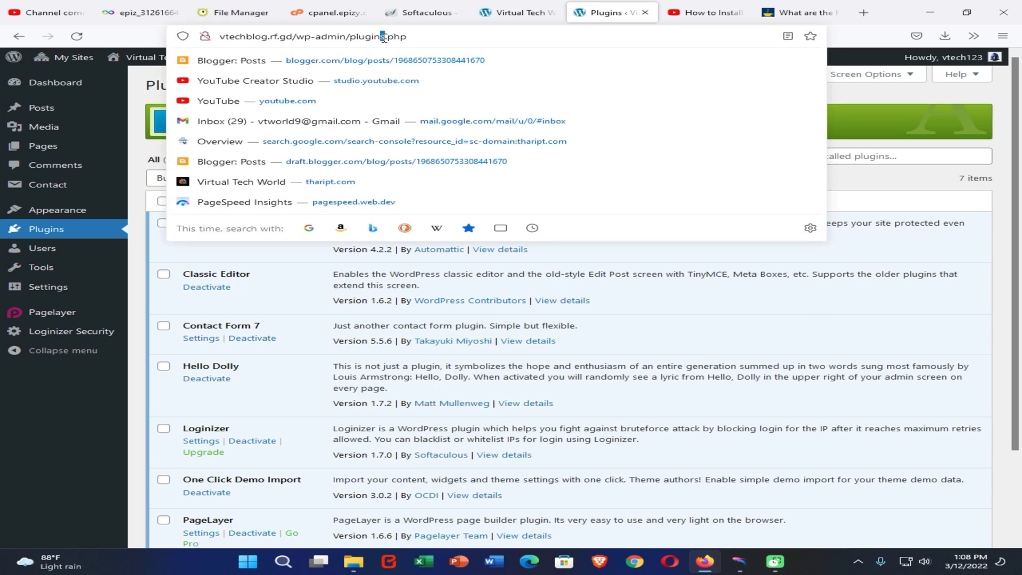
key(shift+Left)
key(BackSpace)
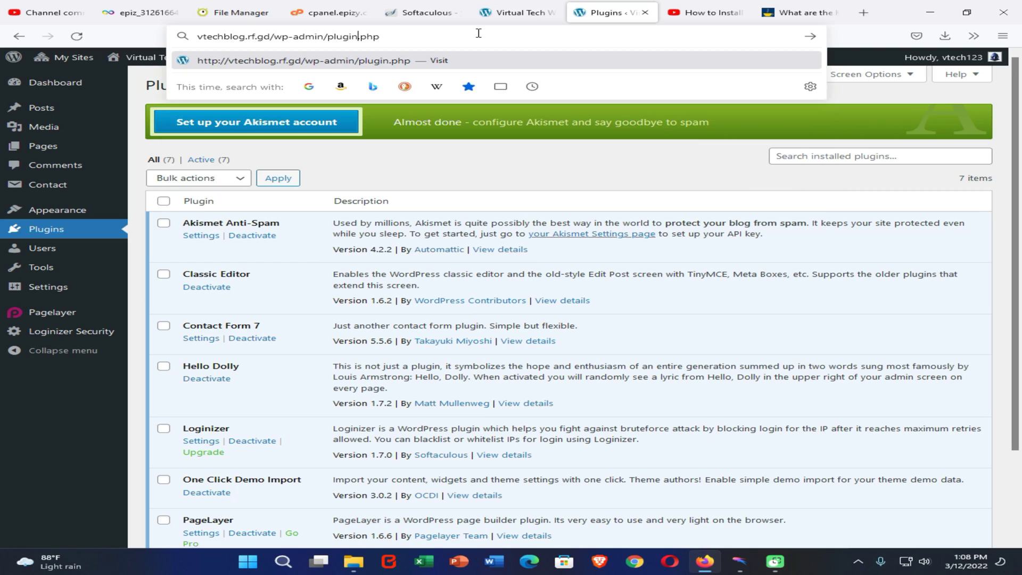
text(-install)
key(Return)
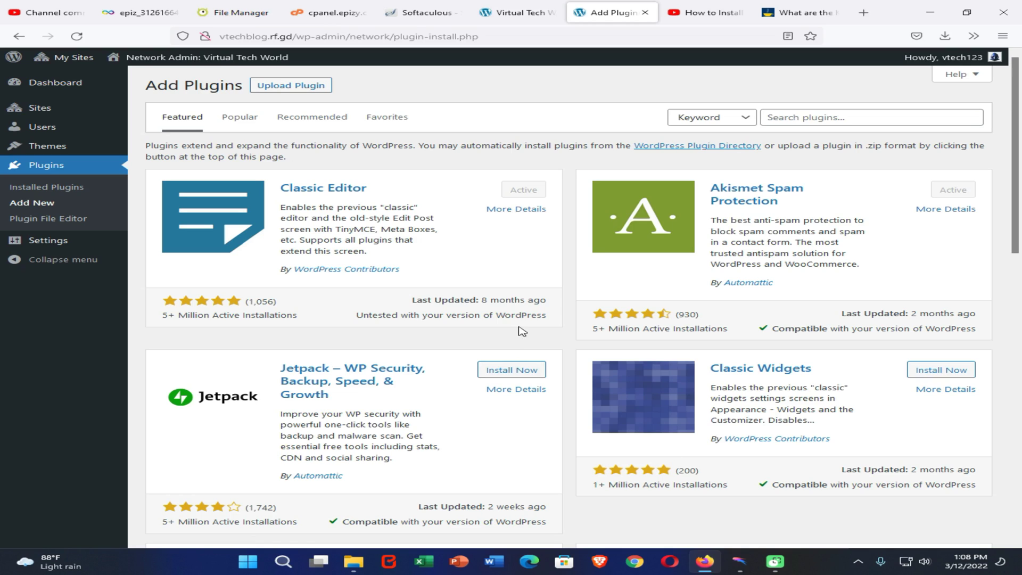
Step: Search the plugin directory for file manager, then install and activate the File Manager plugin by mndpsingh287
click(814, 116)
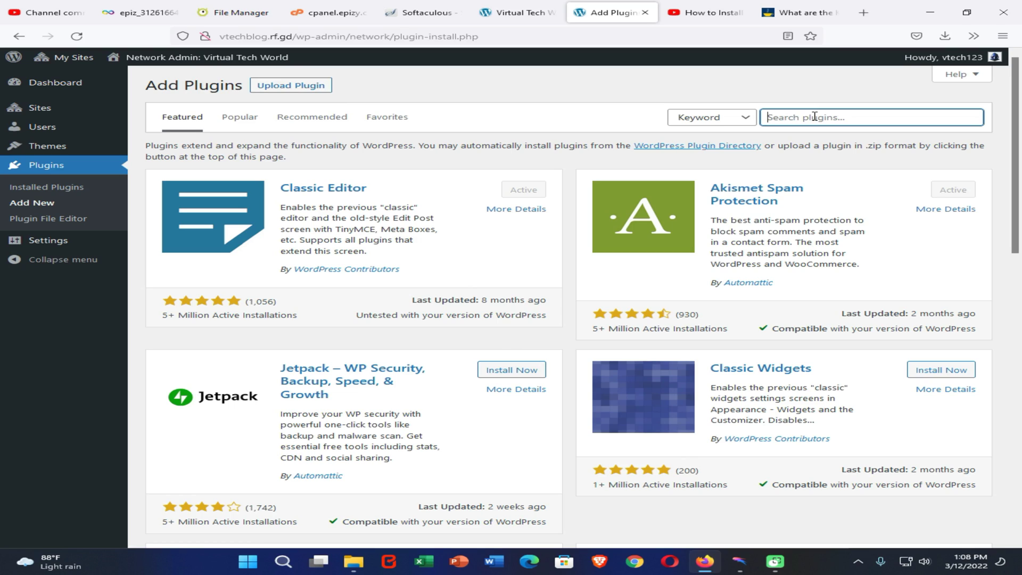
text(file manaGER)
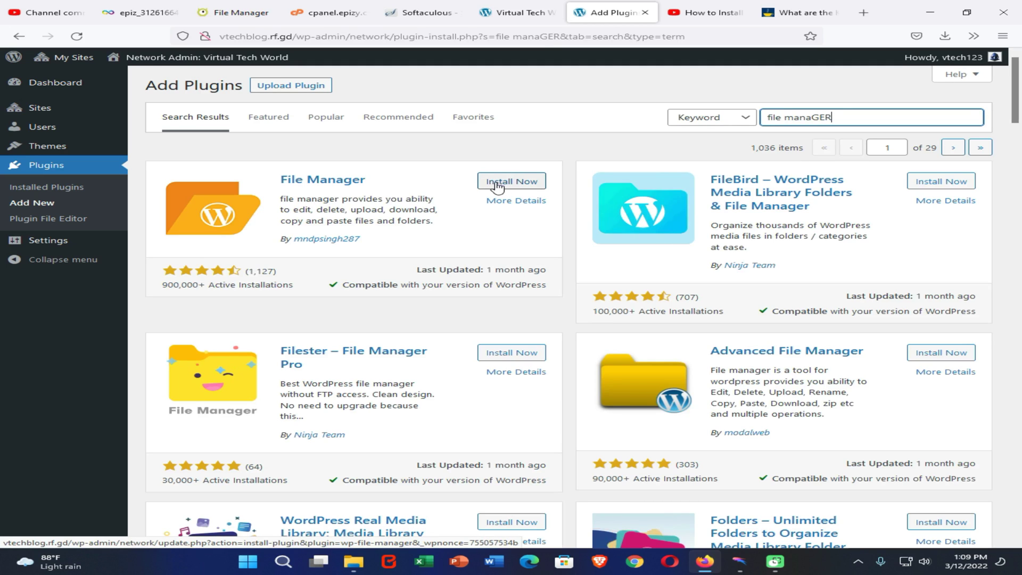
click(500, 182)
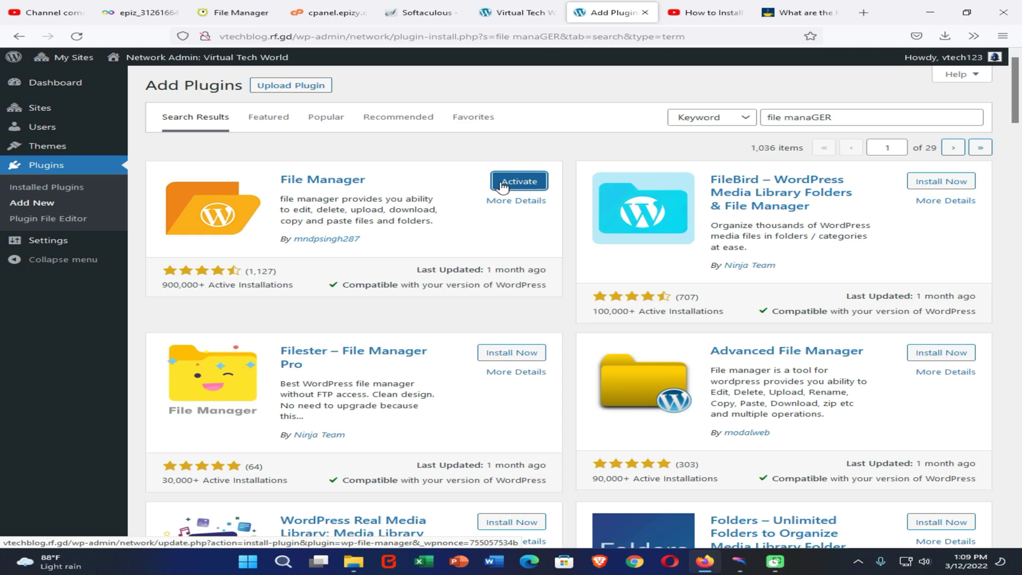
click(502, 184)
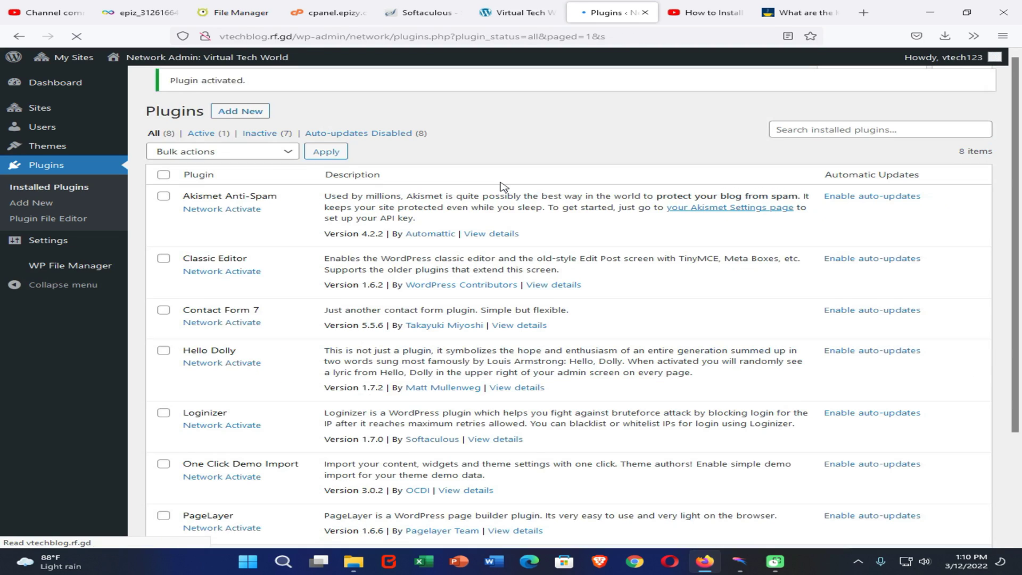
Step: Open WP File Manager and look over the site files in the htdocs folder
mouse_move(77, 271)
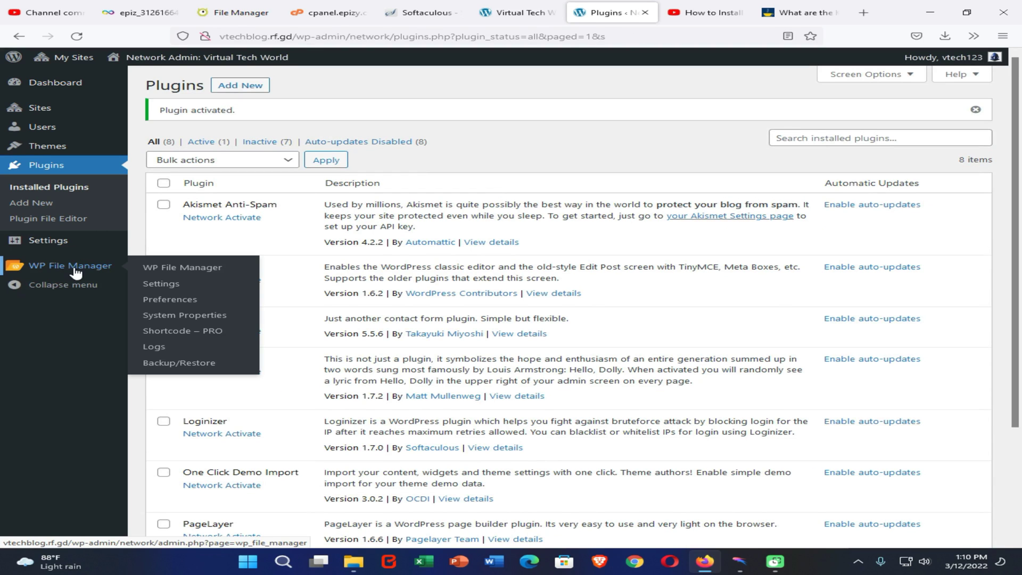
click(212, 273)
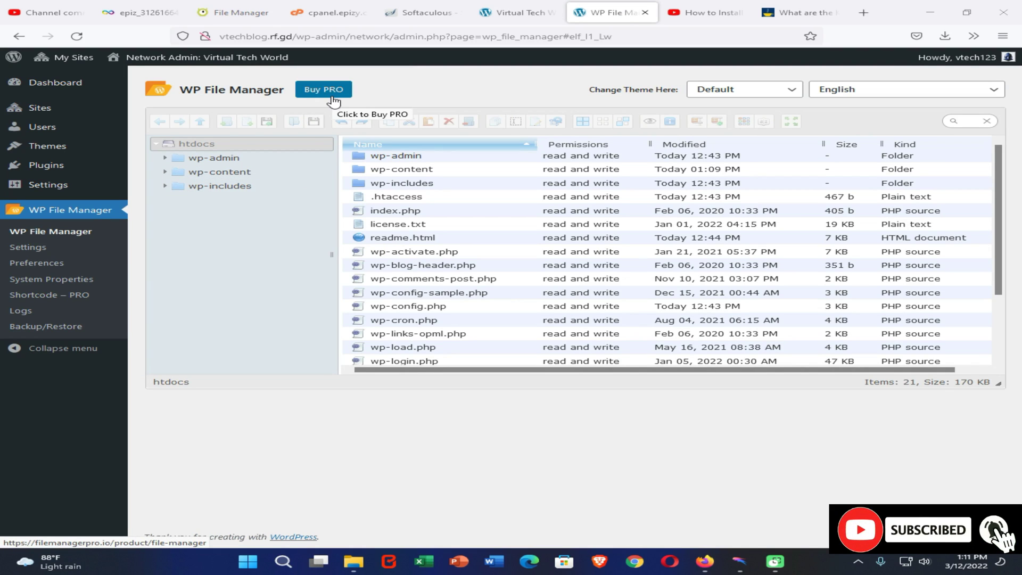
scroll(404, 239, down, 3)
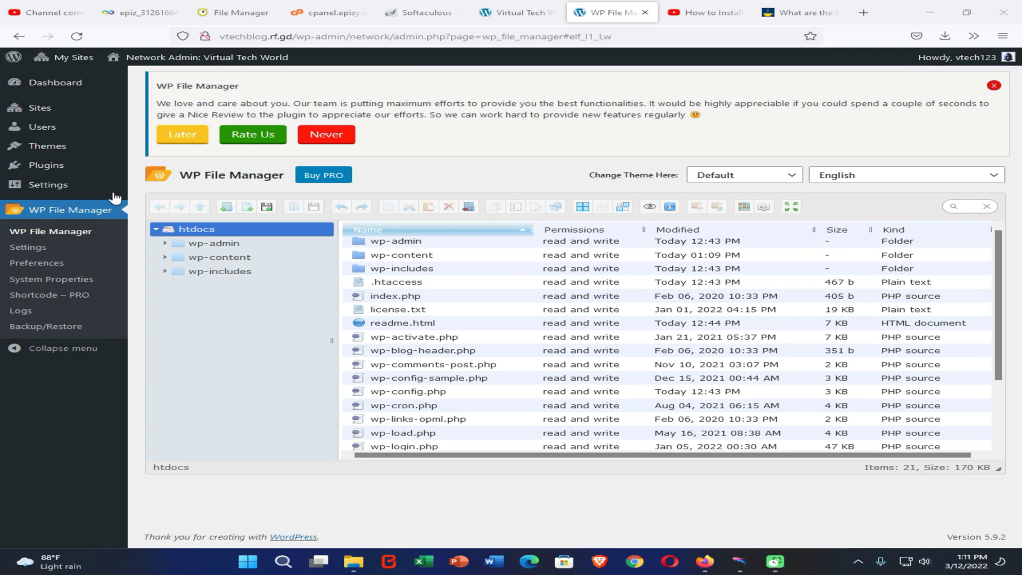
Step: Open the network's Themes page, glance at the hosting account page, and go to the Add Themes page
click(47, 155)
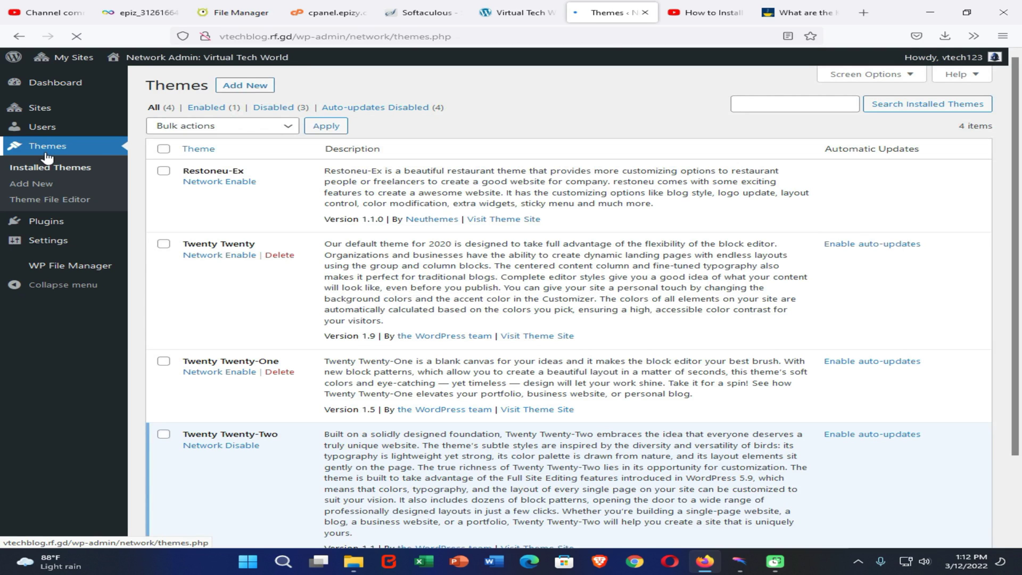
mouse_move(91, 277)
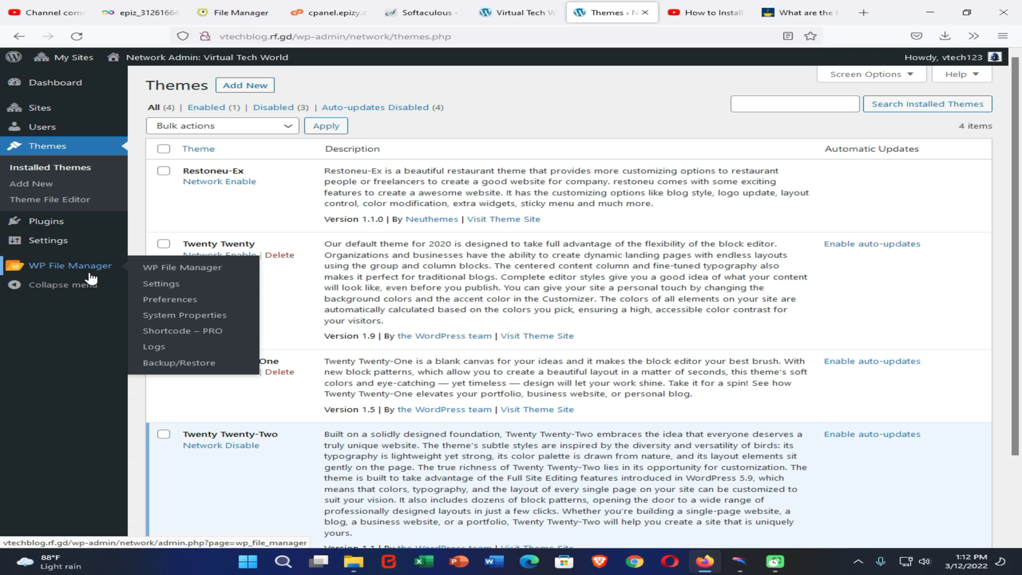
click(137, 12)
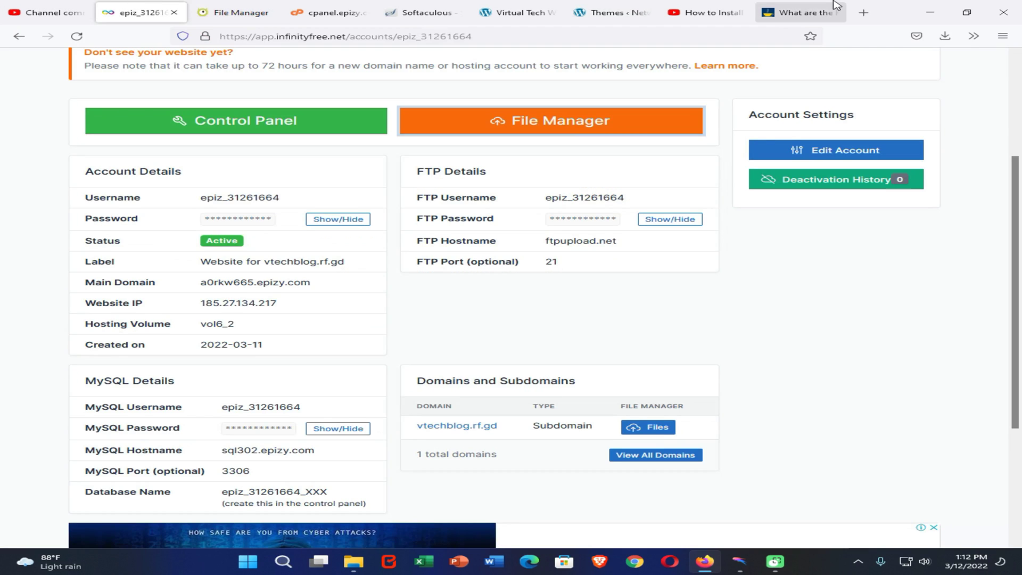
click(612, 12)
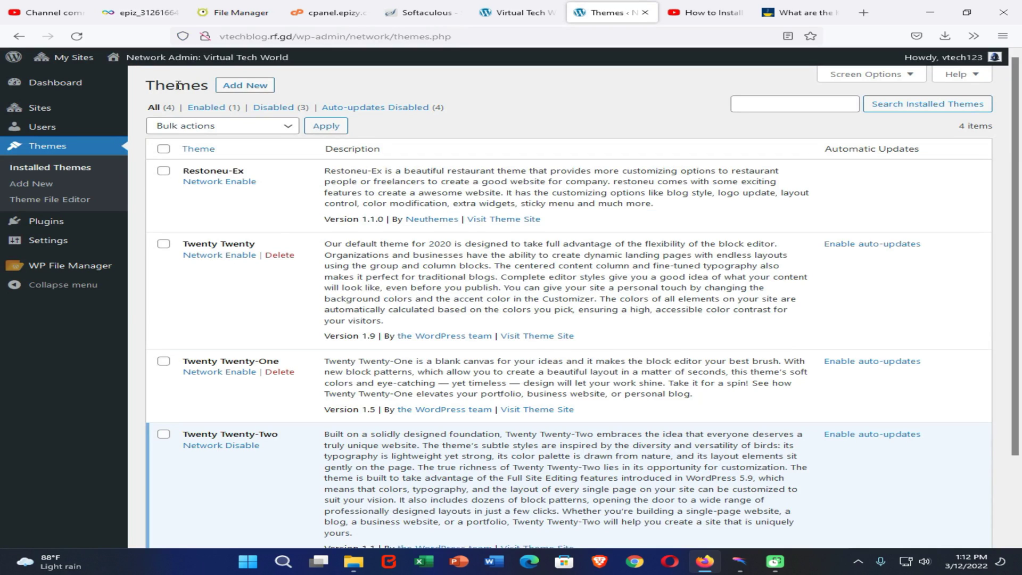
click(247, 86)
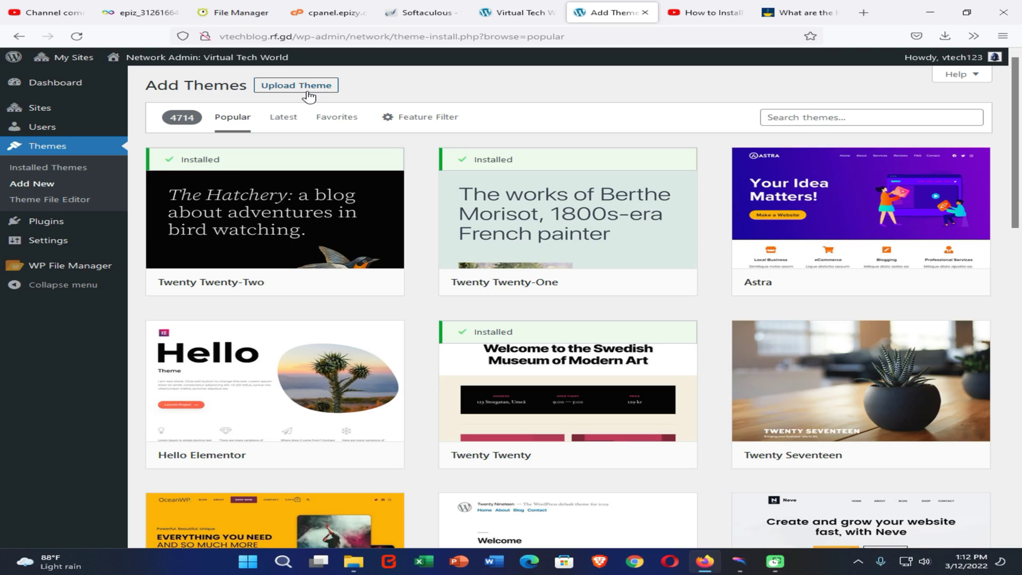
mouse_move(663, 429)
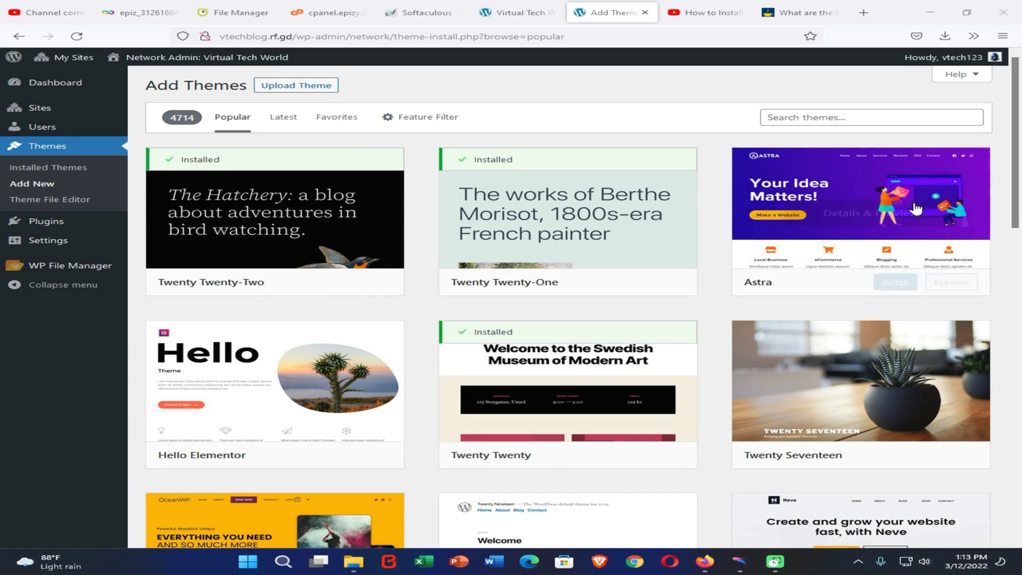
mouse_move(916, 292)
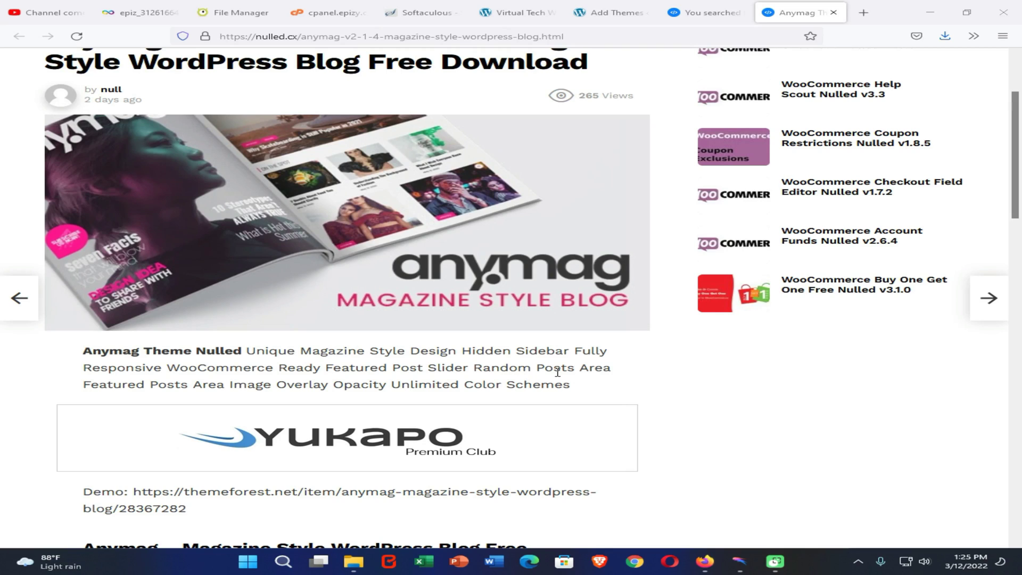
Step: Look over the Anymag theme's download page and open the downloaded archive anymag_v2.5.2.zip
scroll(626, 299, down, 5)
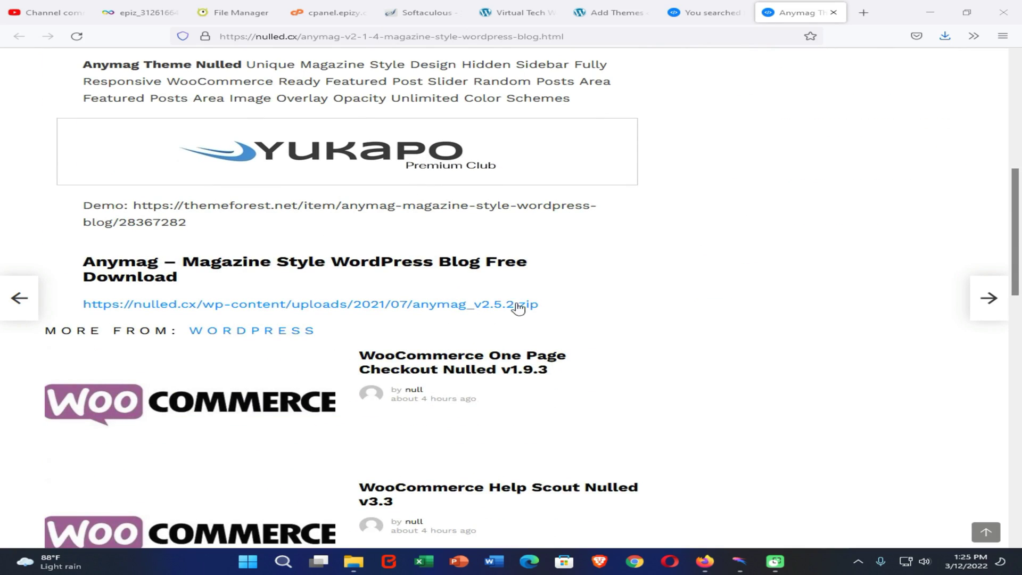
click(945, 35)
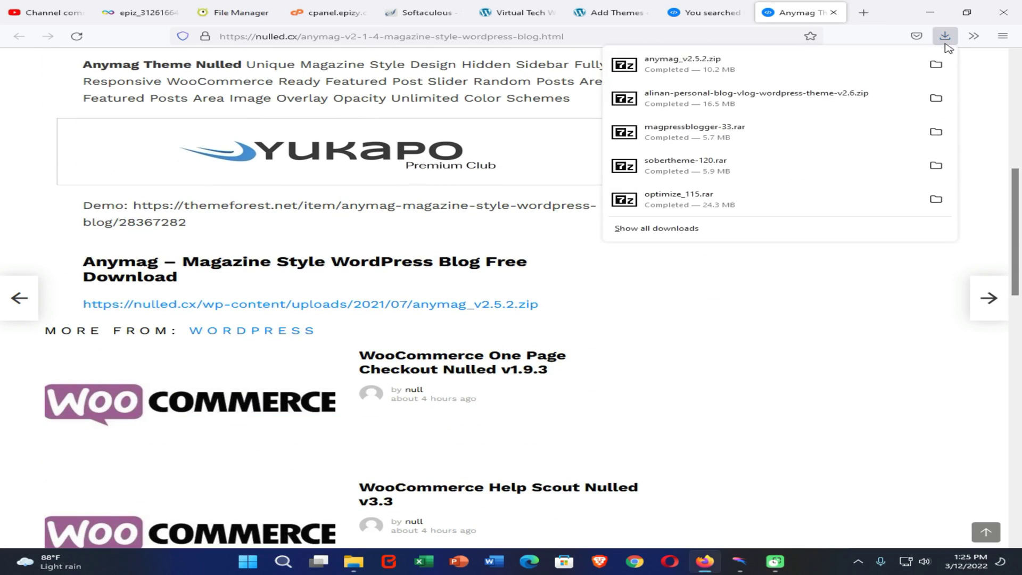
click(670, 70)
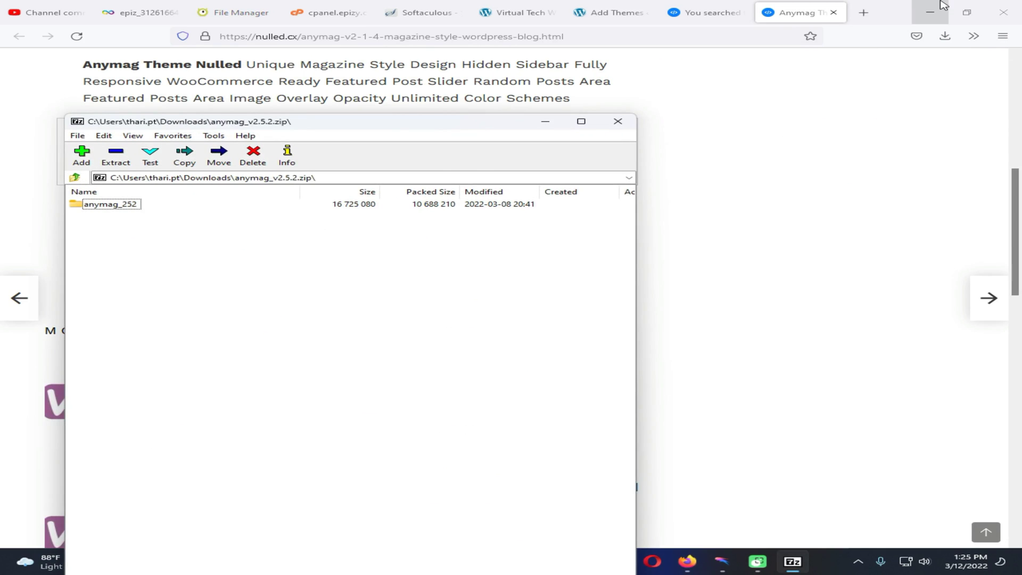
Step: Extract anymag.zip from the archive's anymag_252 folder into New folder (7)
click(942, 5)
double_click(109, 204)
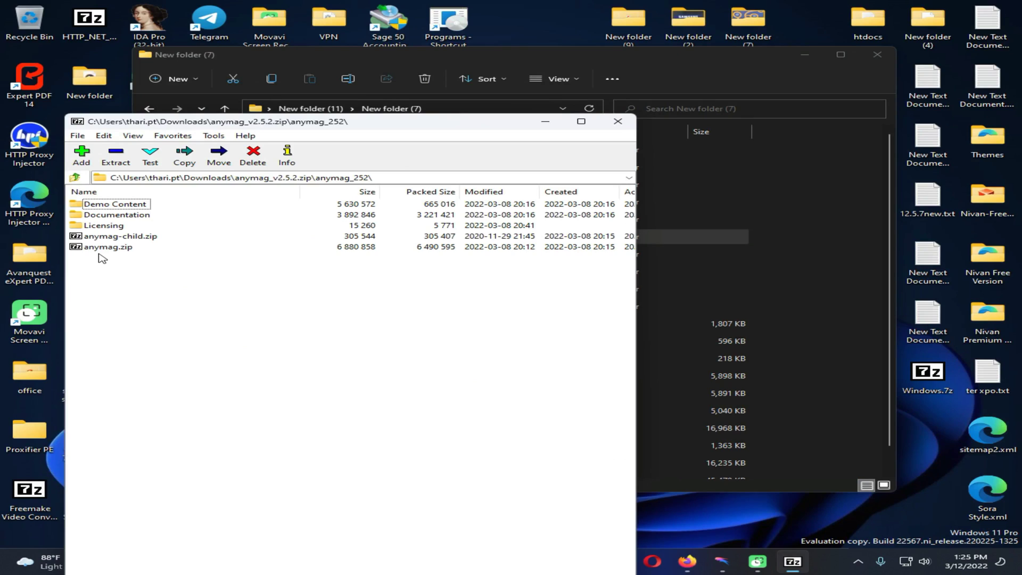
click(99, 248)
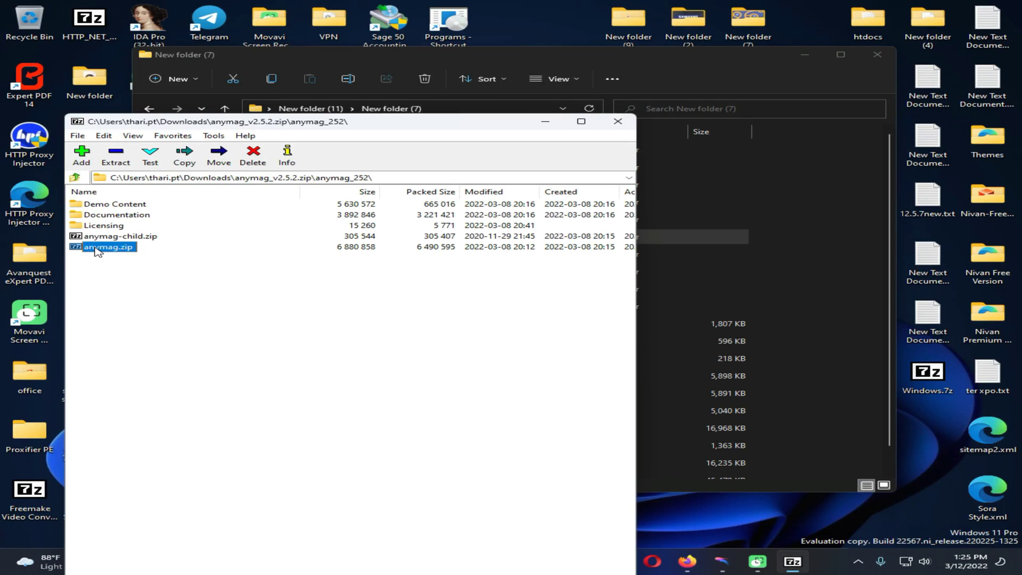
drag(98, 248, 834, 383)
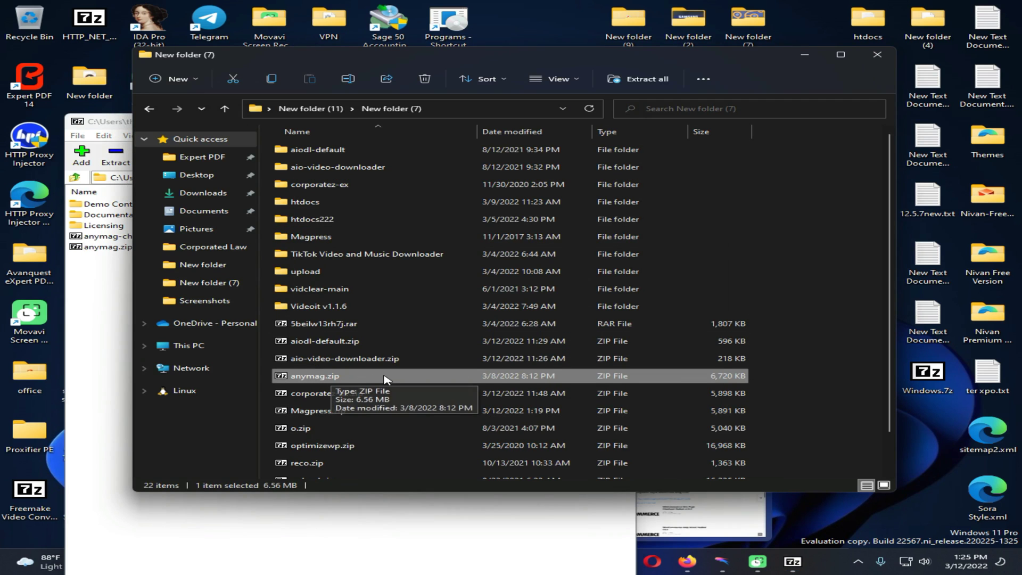
Step: Upload and install anymag.zip from the network's Add Themes page, and network enable the Anymag theme
click(687, 561)
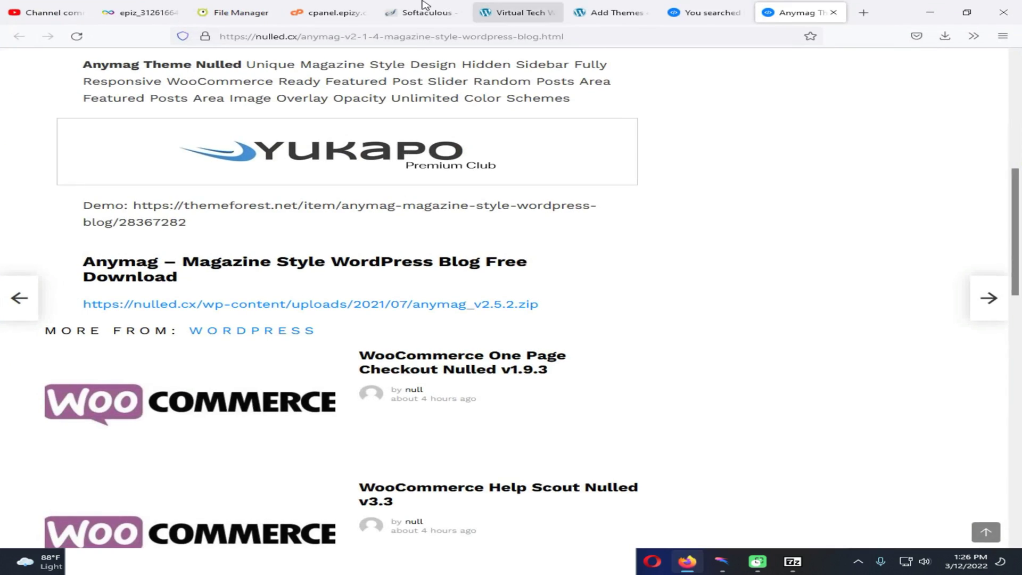
click(607, 11)
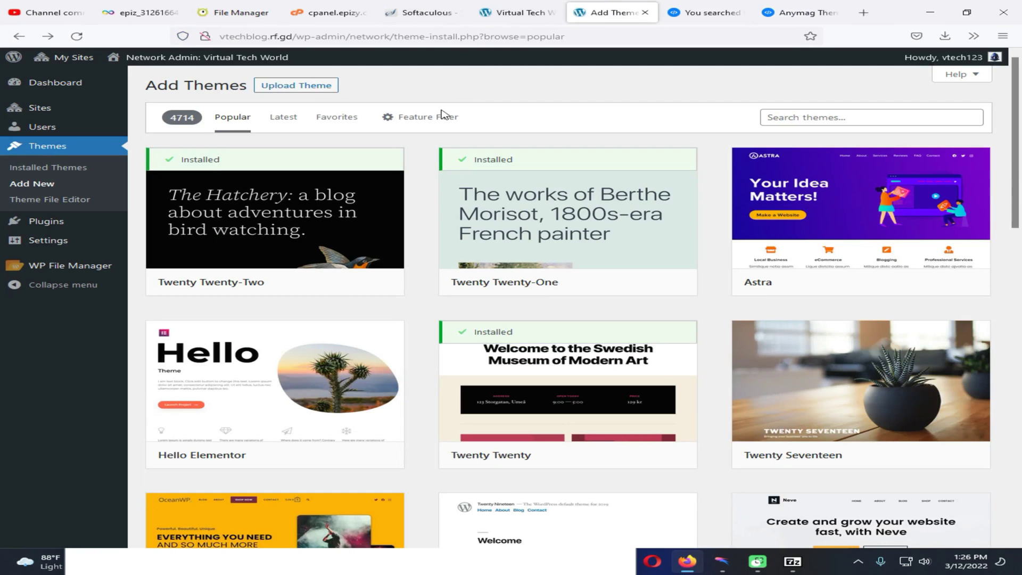
click(298, 90)
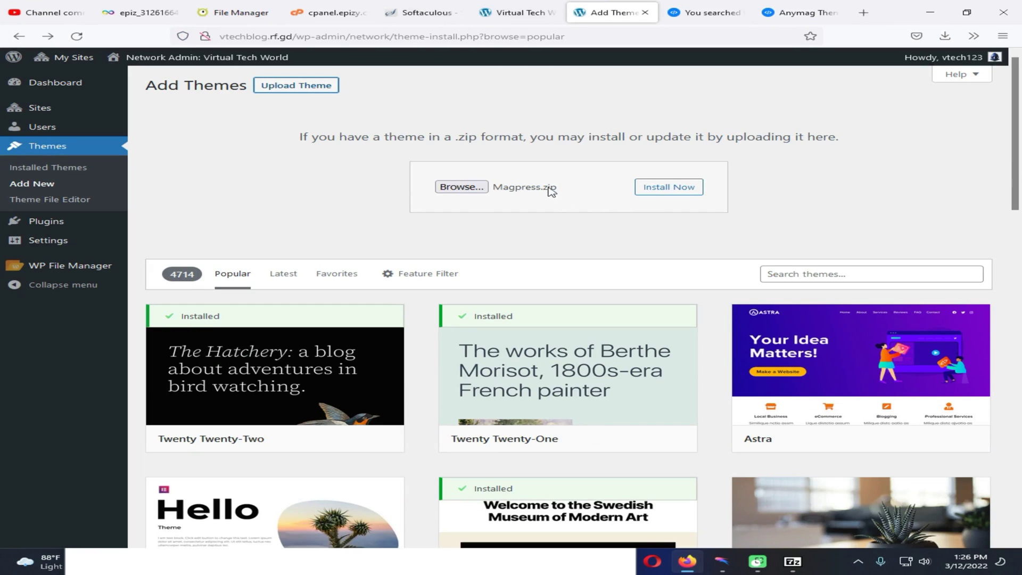
click(462, 188)
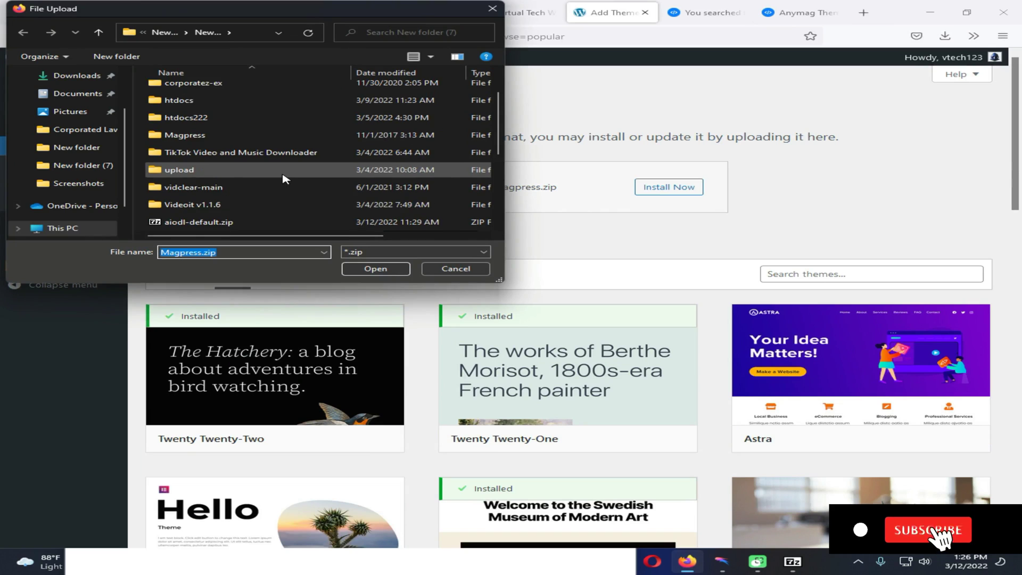
scroll(286, 179, down, 3)
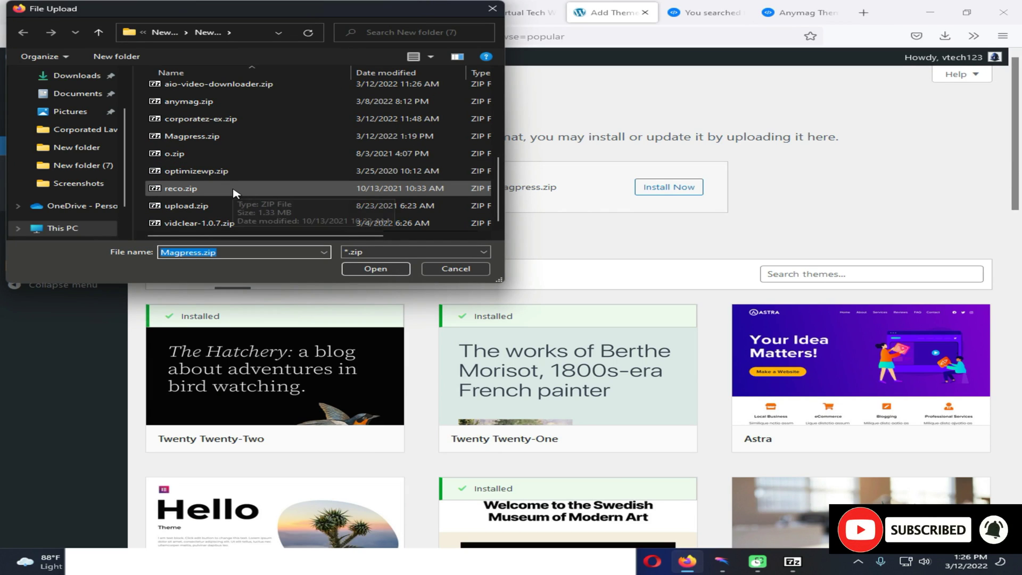
scroll(254, 160, up, 1)
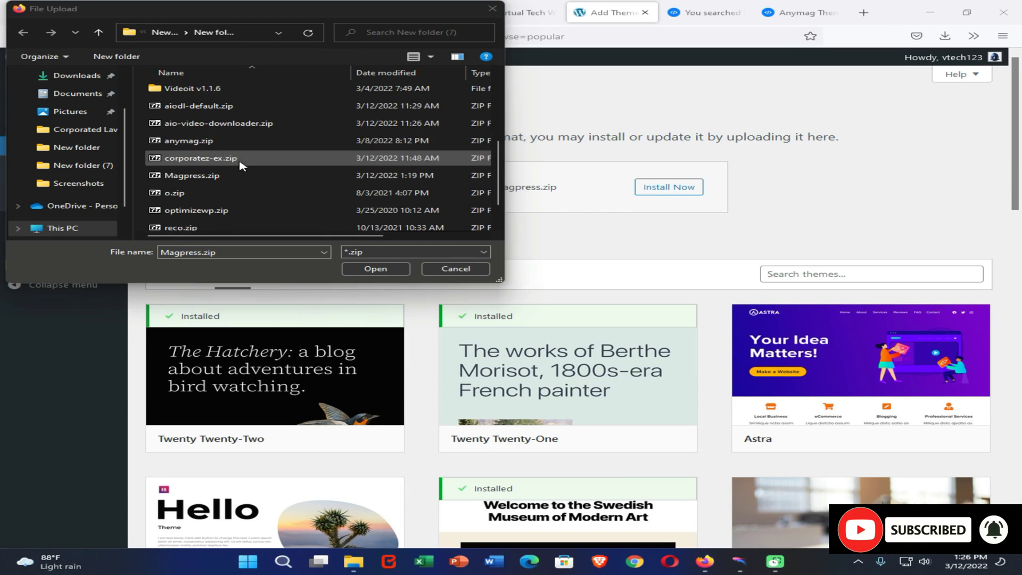
click(232, 142)
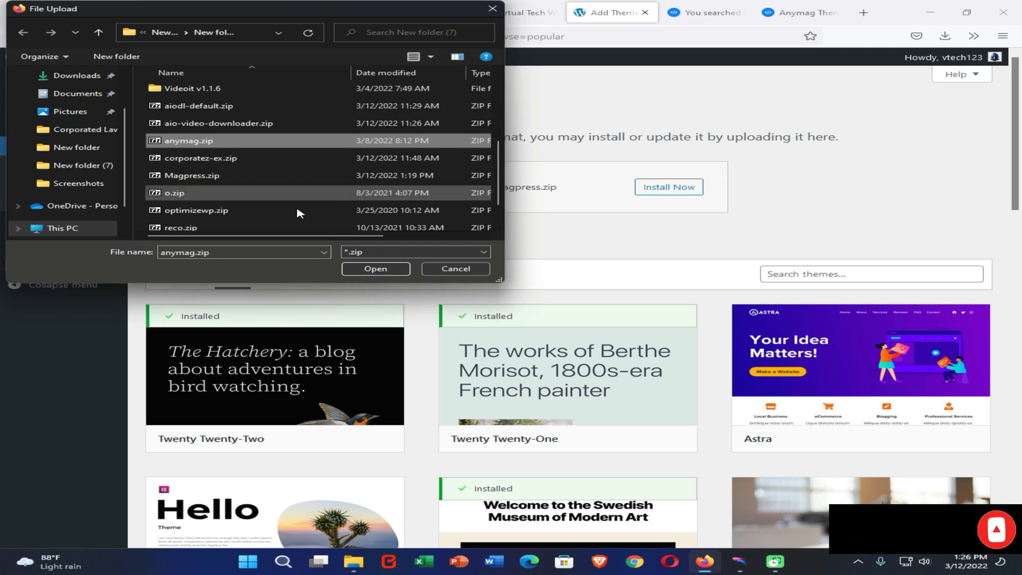
click(379, 268)
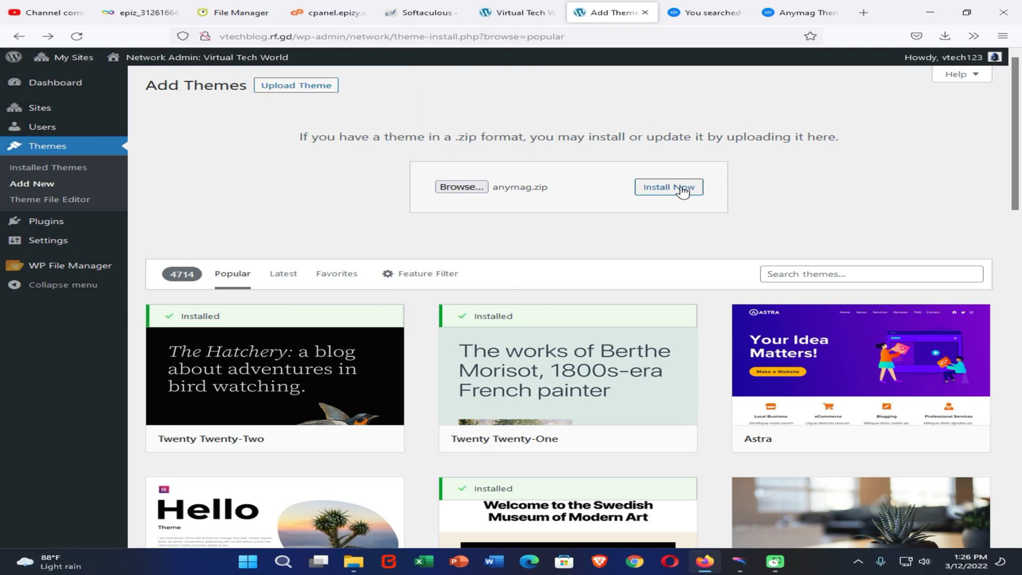
click(683, 191)
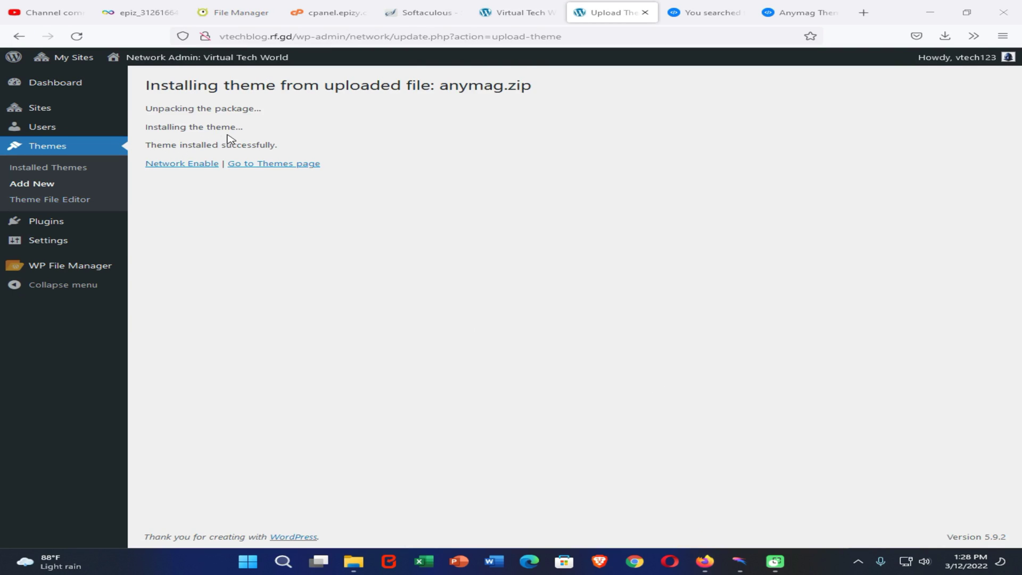
click(183, 167)
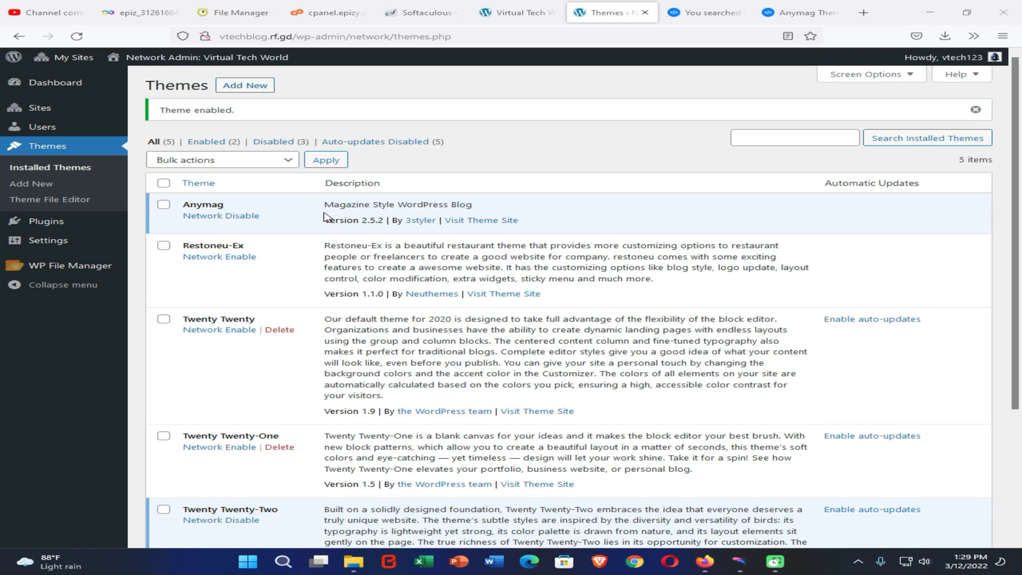
Step: Reload the vtechblog.rf.gd front page to check which theme the site displays
click(506, 8)
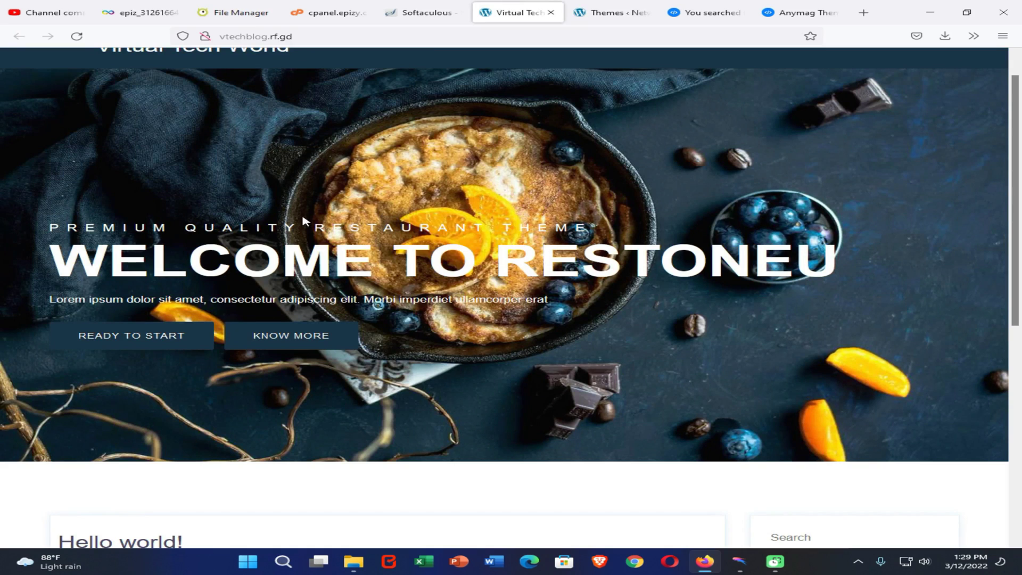
click(77, 36)
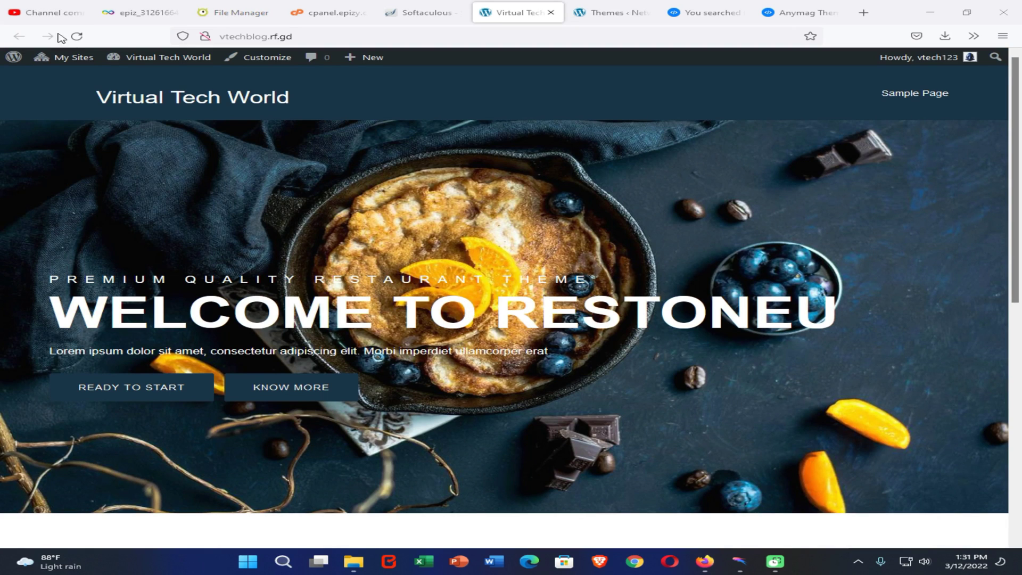
click(77, 37)
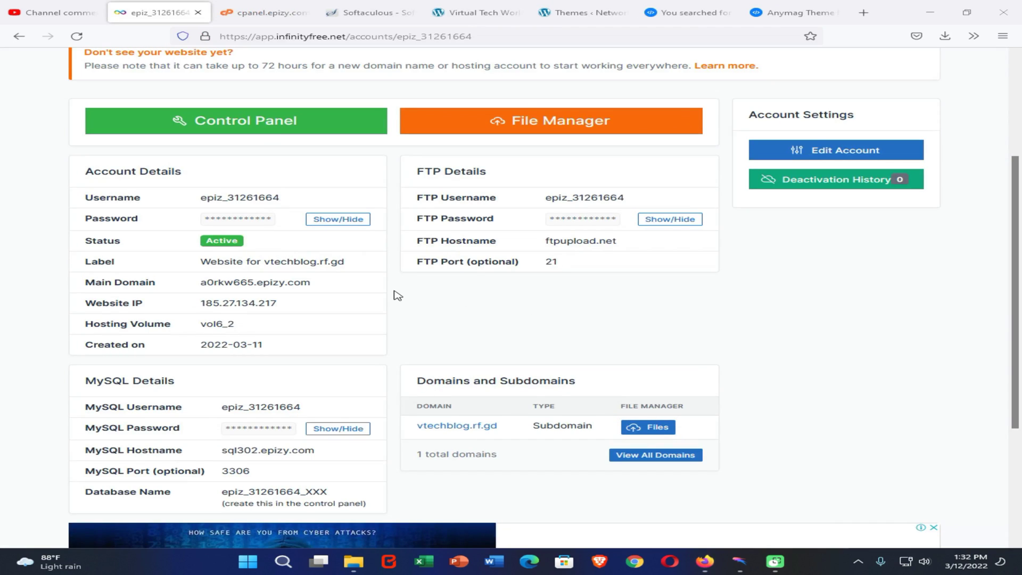
Step: Open htdocs/wp-content/themes in the hosting account's file manager, and compare it with the network's installed themes list
click(535, 132)
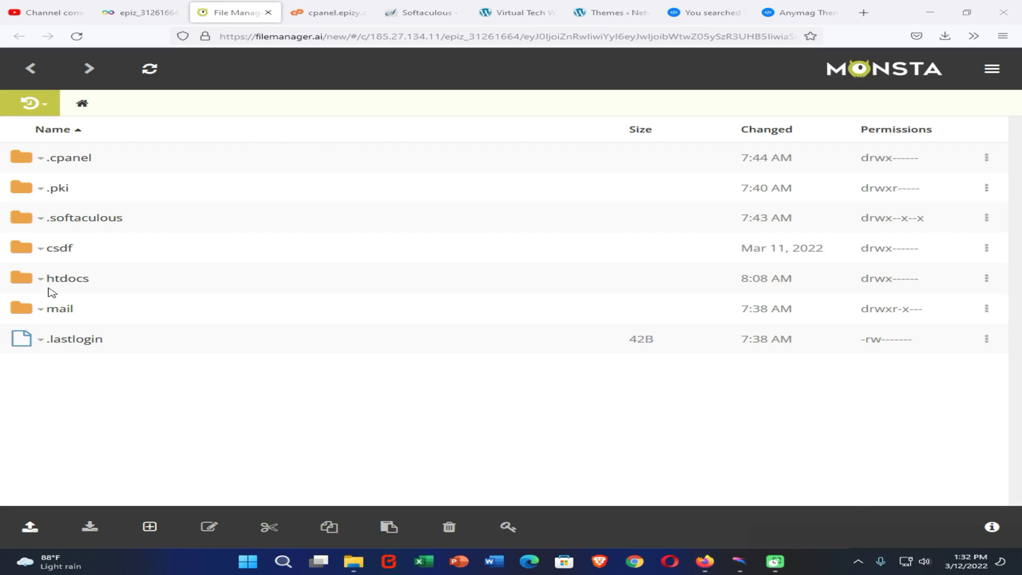
click(62, 279)
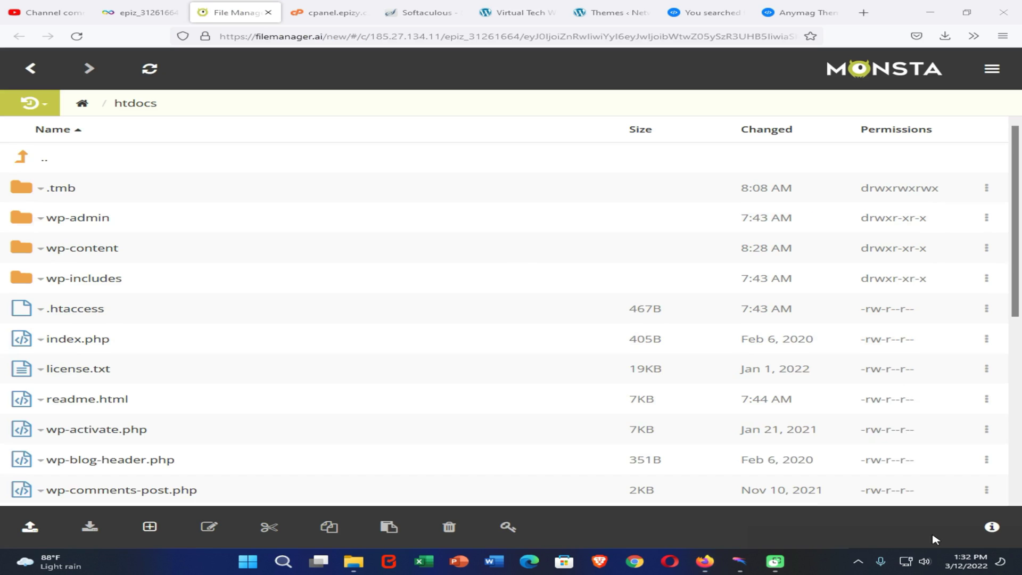
click(81, 250)
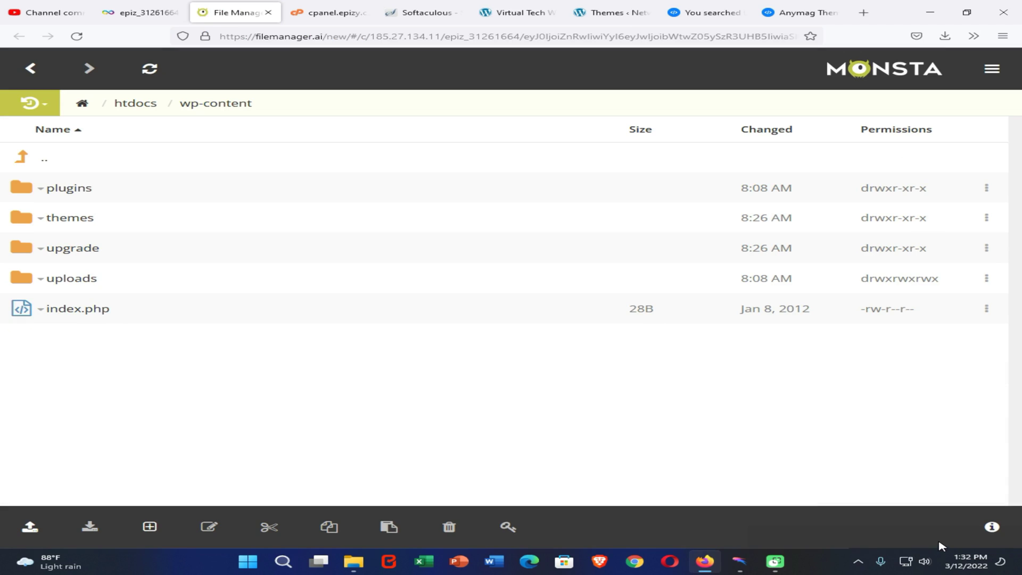
click(62, 218)
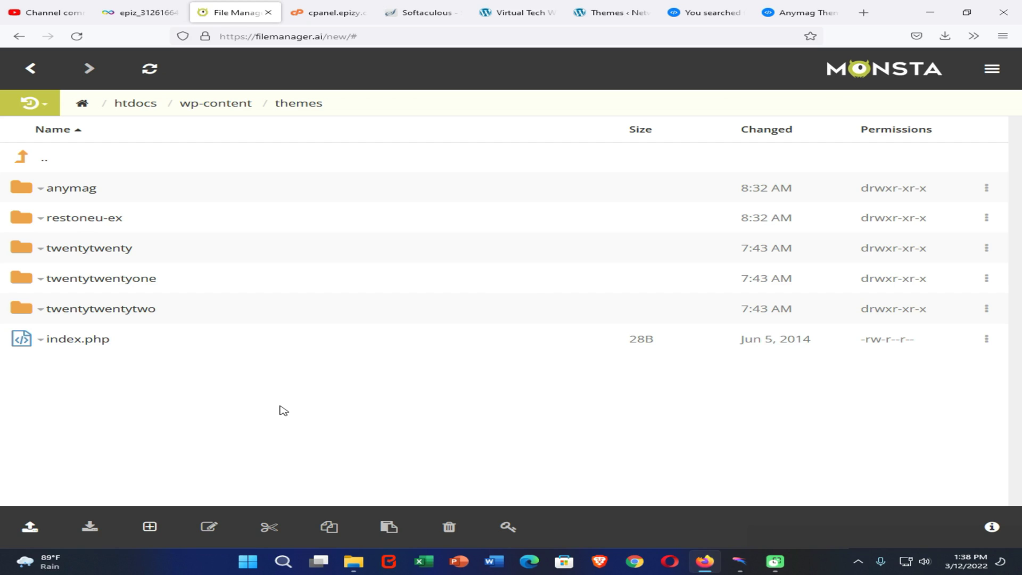
click(612, 13)
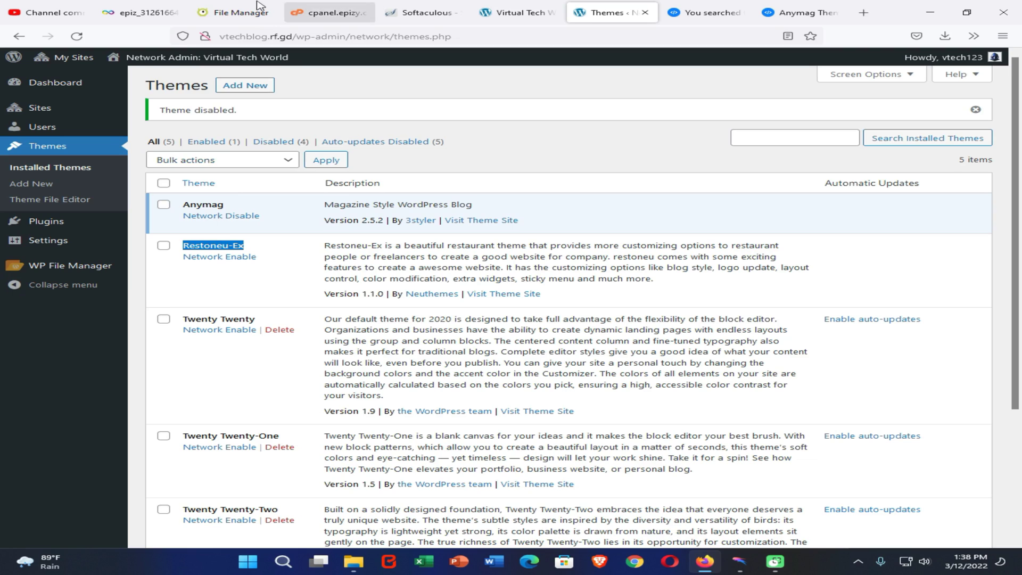
click(239, 12)
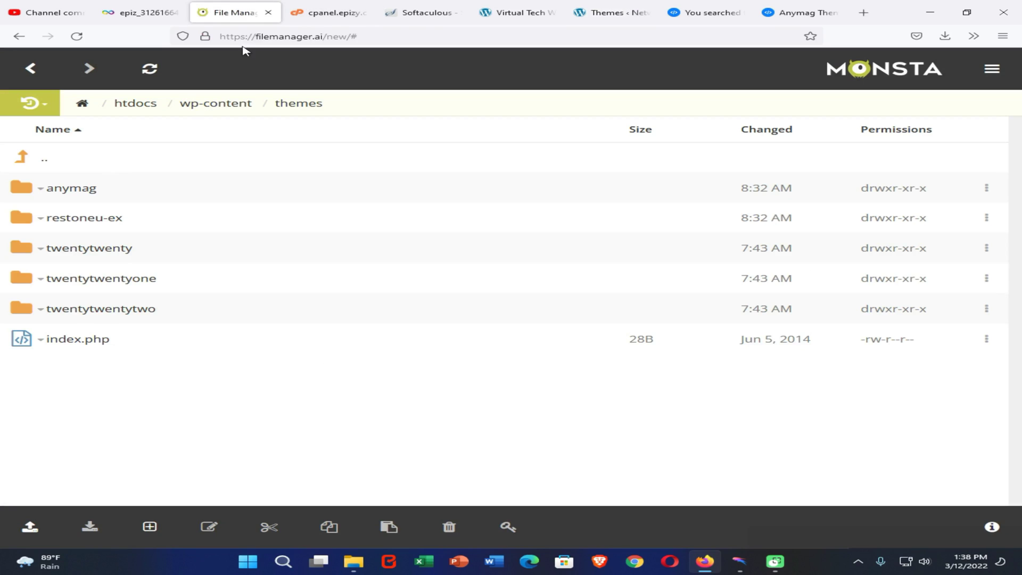
right_click(45, 221)
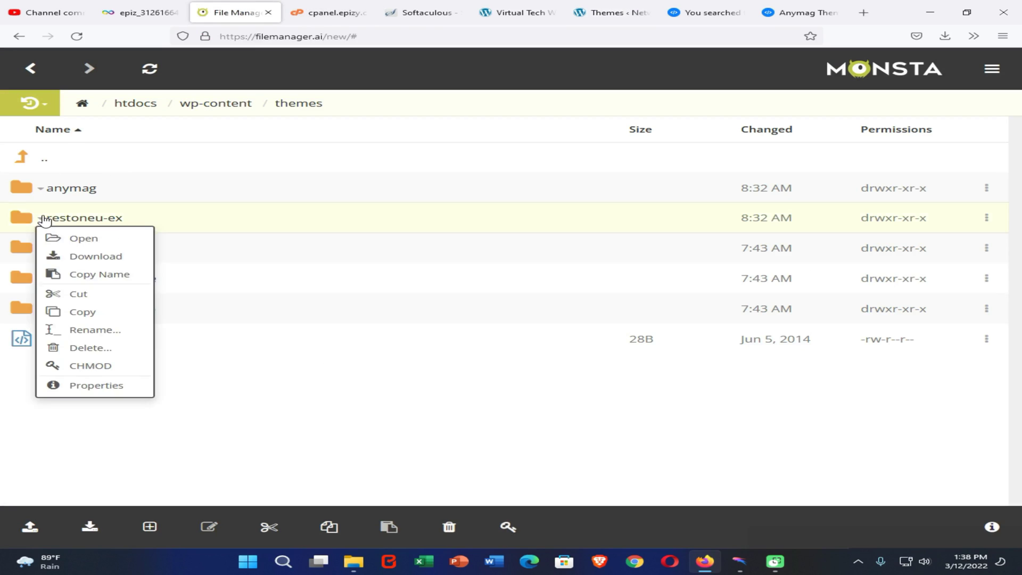
click(109, 329)
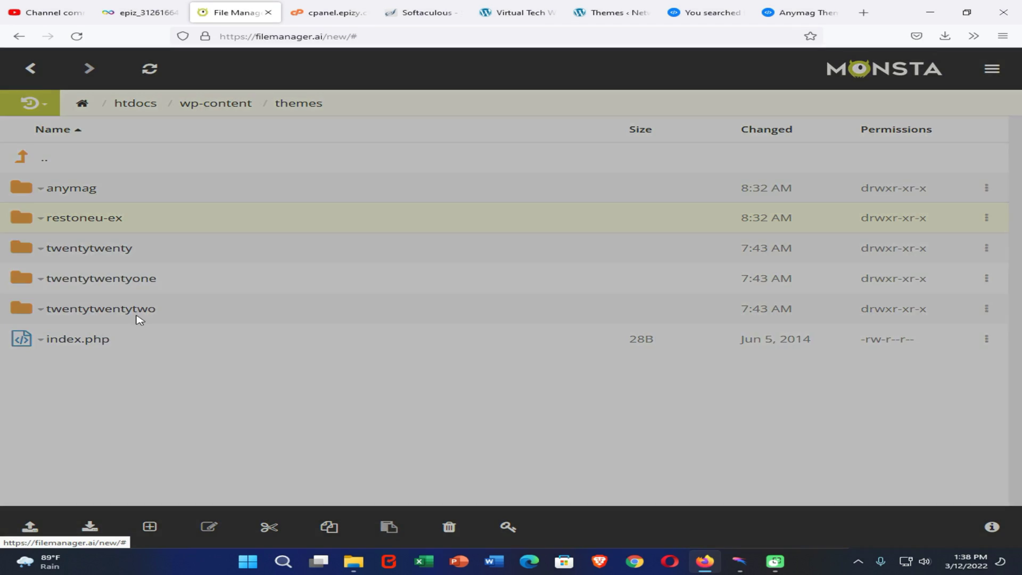
drag(367, 117, 292, 117)
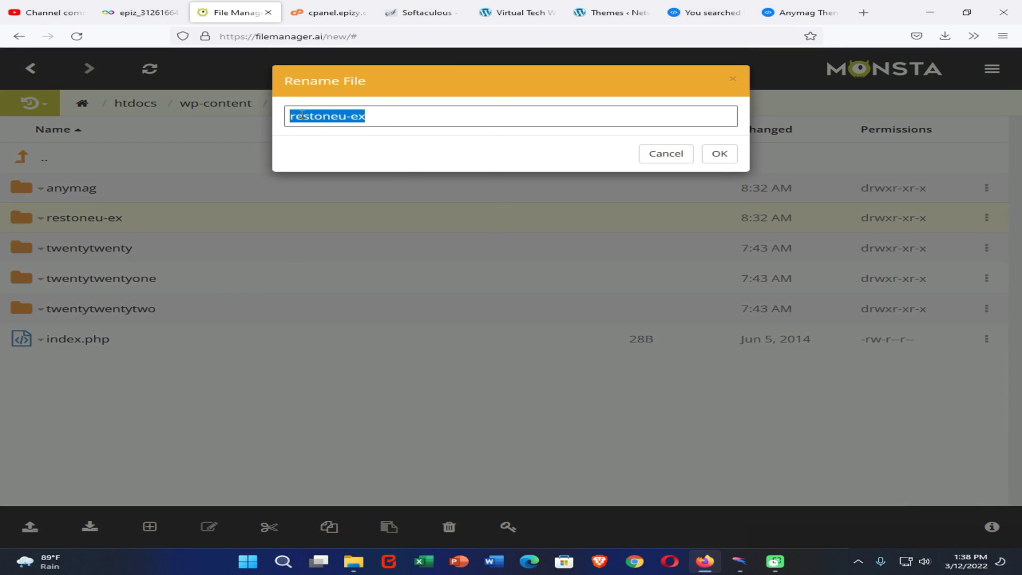
right_click(302, 115)
click(357, 184)
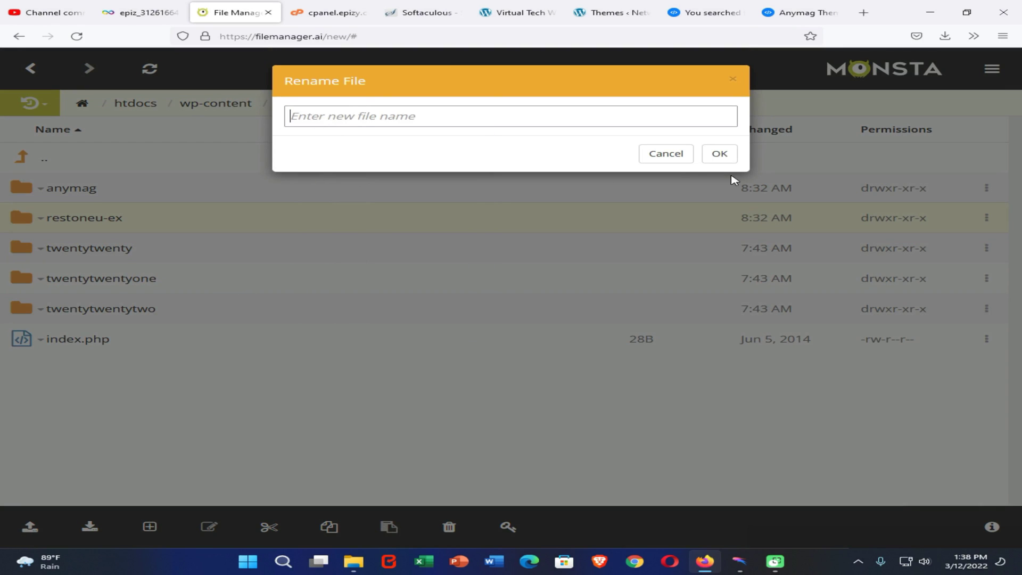
click(649, 155)
Step: Delete the restoneu-ex folder from the themes folder and confirm the deletion
right_click(36, 222)
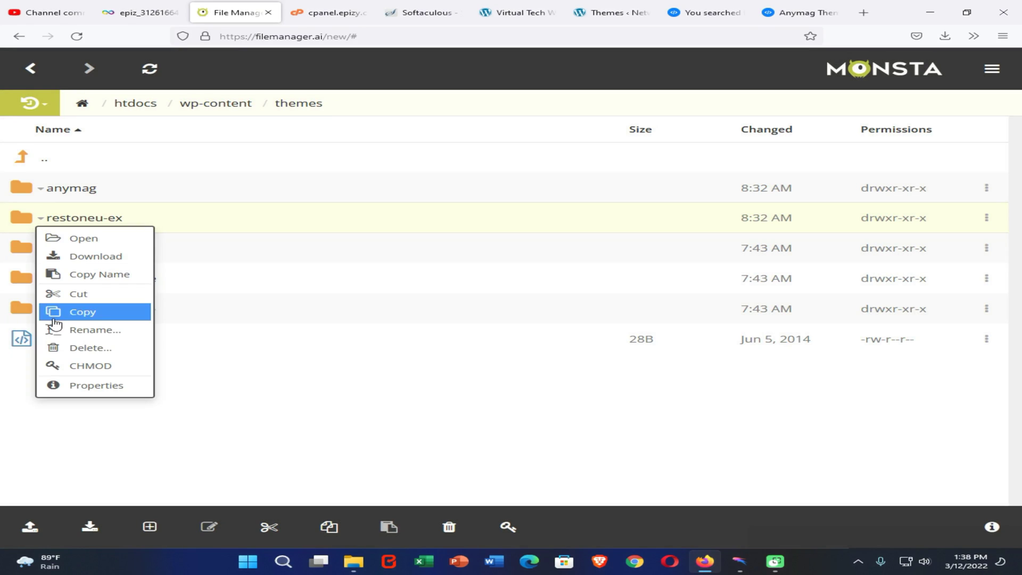
click(91, 350)
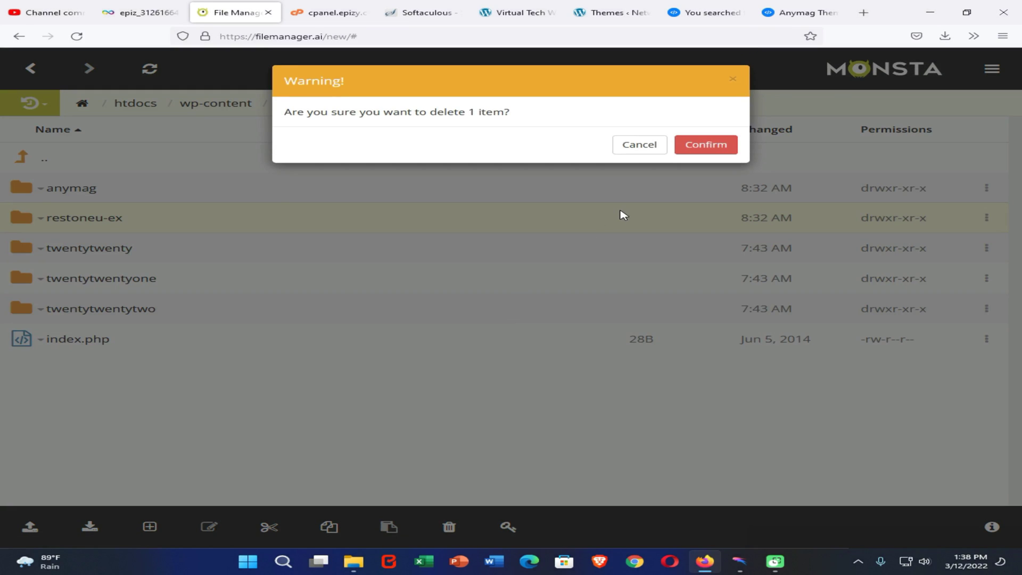
click(727, 140)
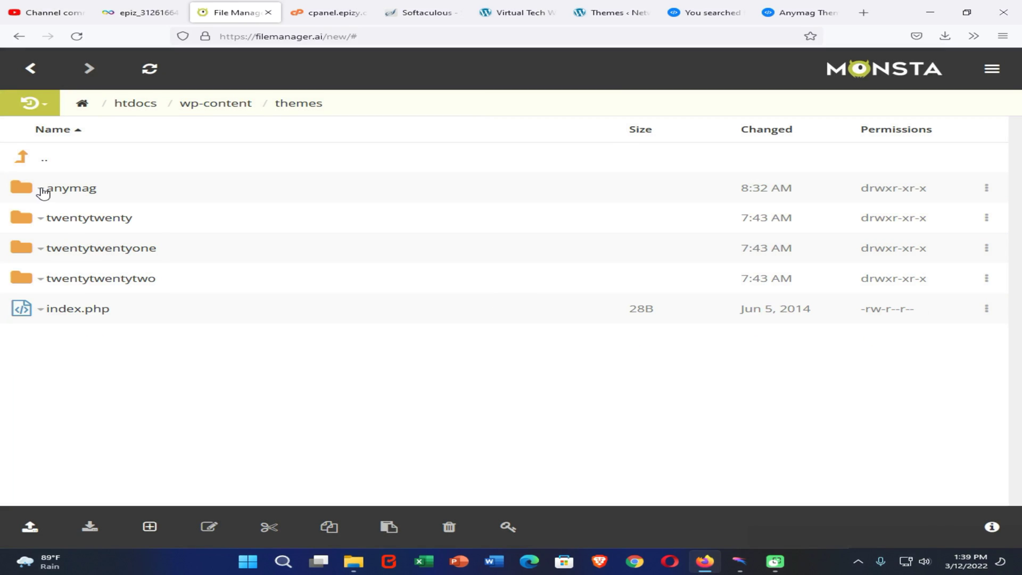
Step: Rename the anymag folder in the themes directory to restoneu-ex
right_click(44, 194)
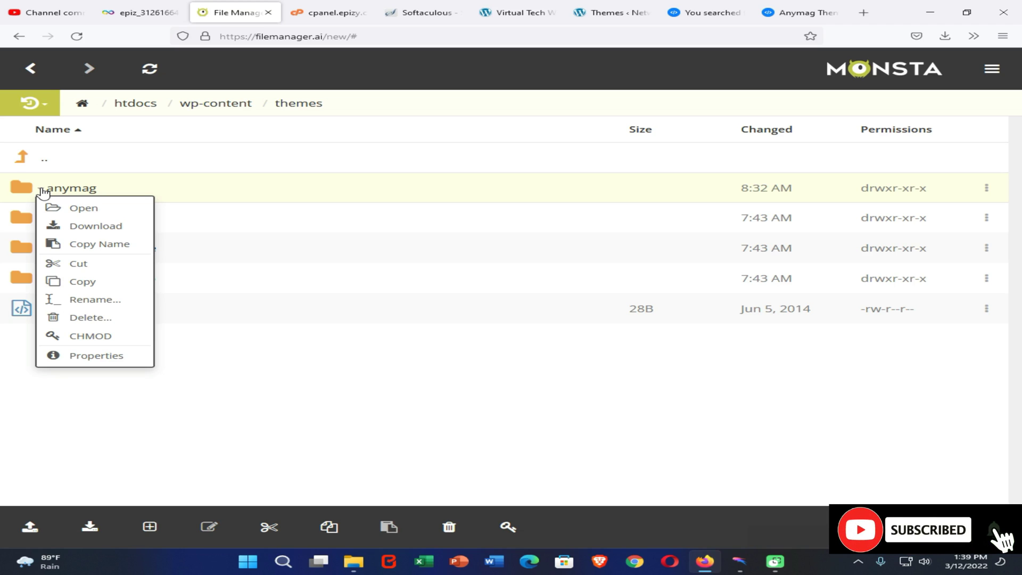
click(68, 298)
drag(369, 113, 291, 116)
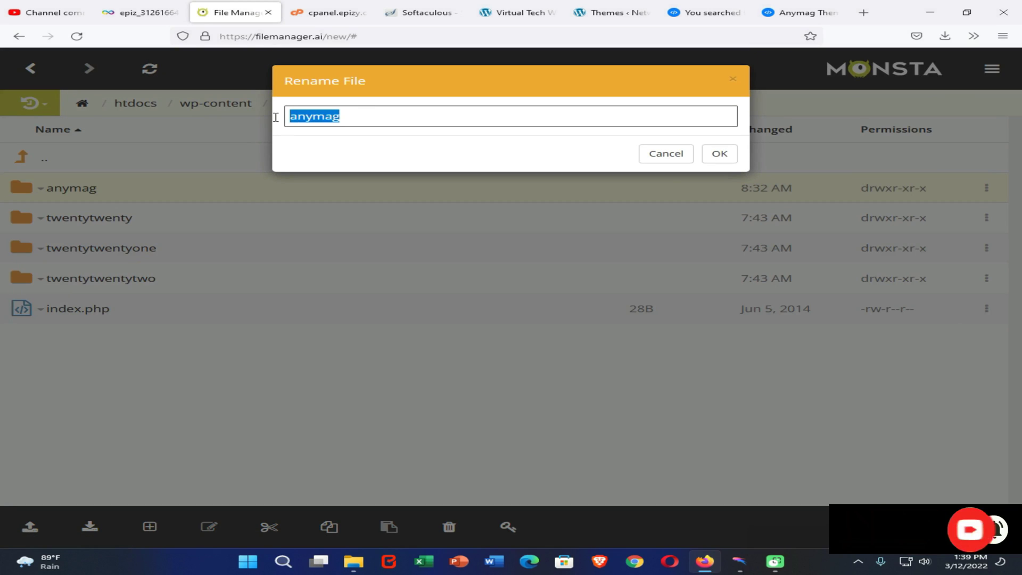
right_click(315, 122)
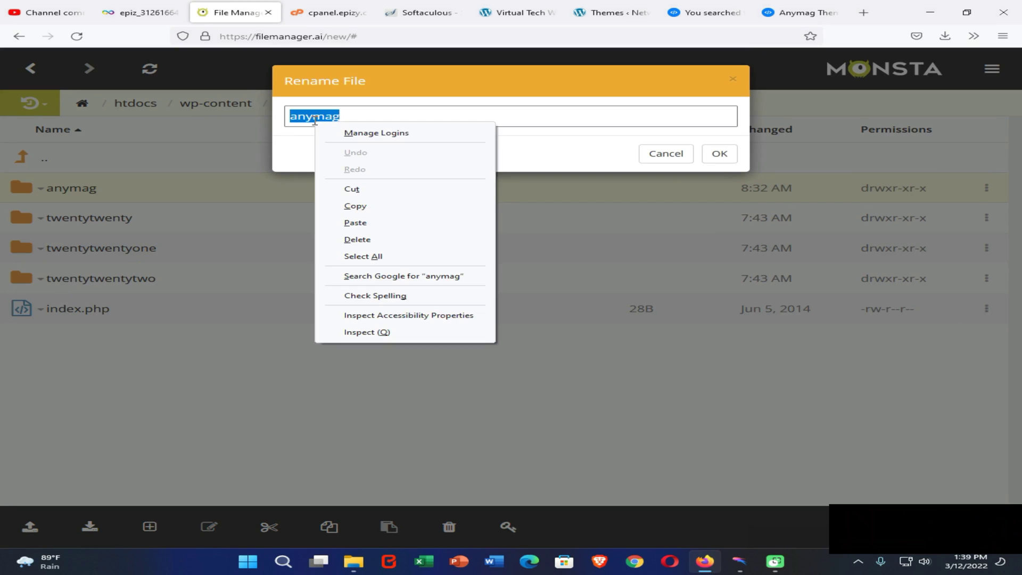
click(367, 223)
click(730, 152)
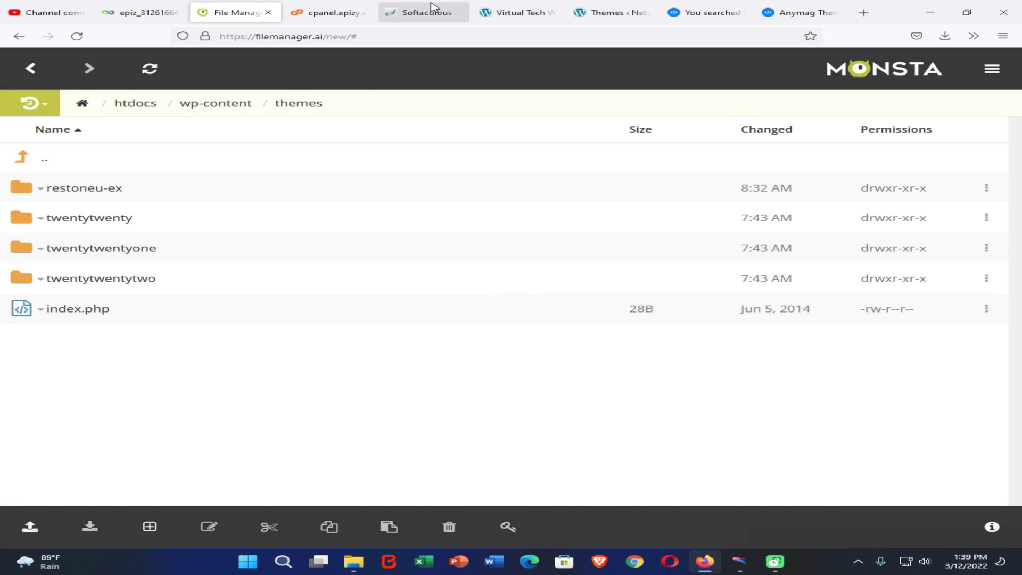
Step: Reload the vtechblog.rf.gd front page and open the Hello world! post to check how the theme displays
click(482, 11)
click(78, 36)
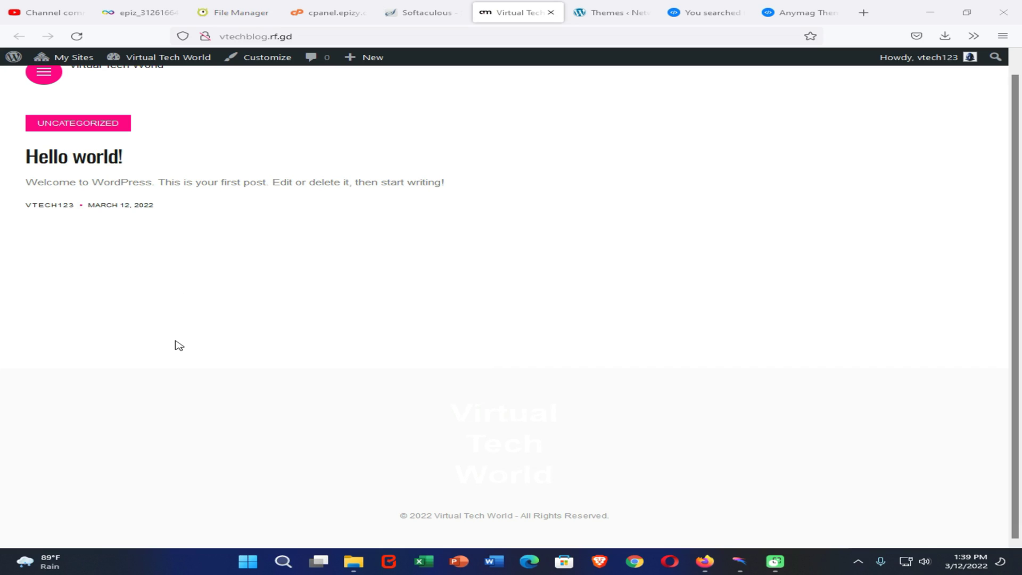
click(63, 80)
click(93, 177)
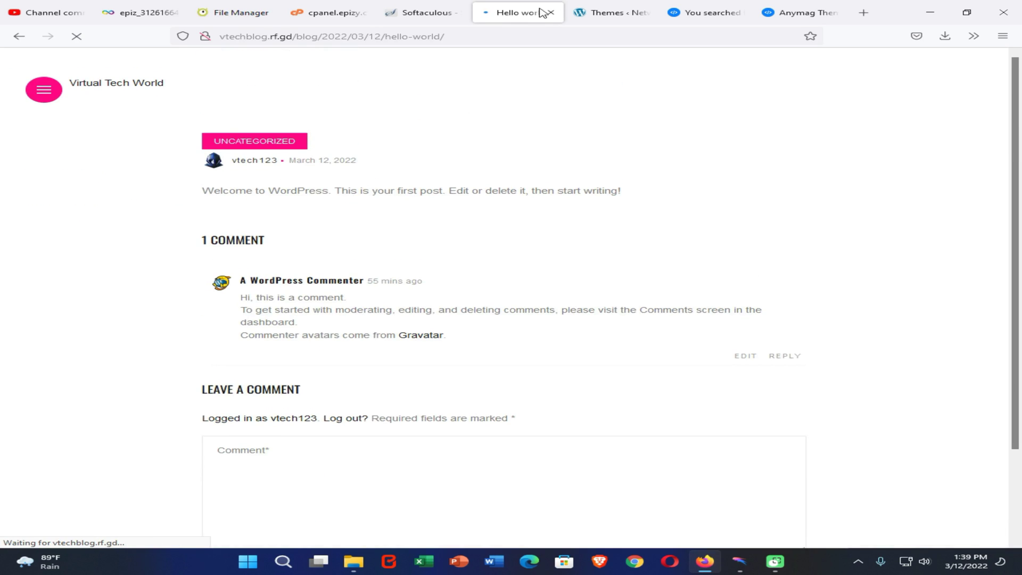
Step: Open the dashboard of the main vtechblog.rf.gd site from the network's list of sites
click(584, 7)
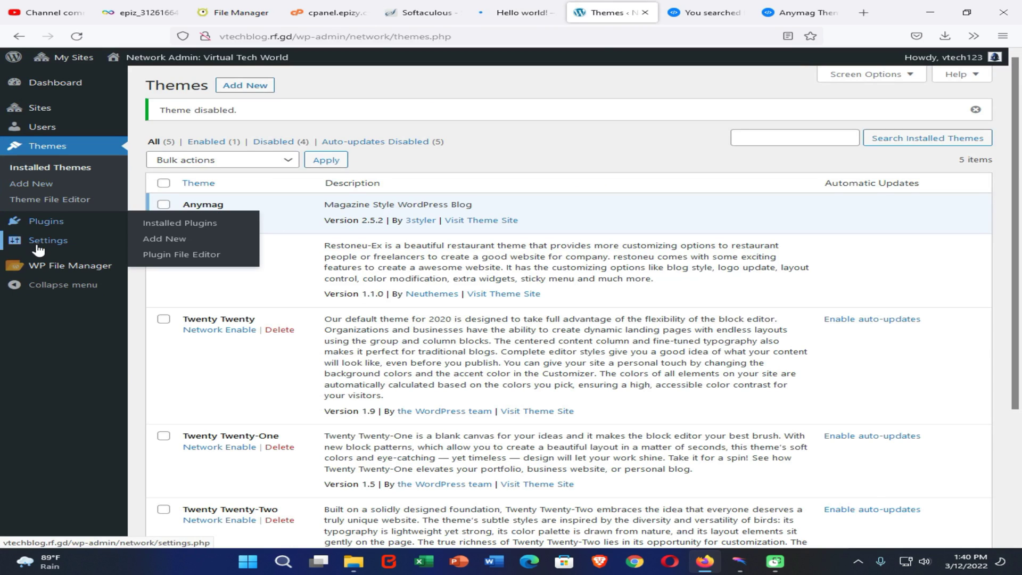
click(23, 107)
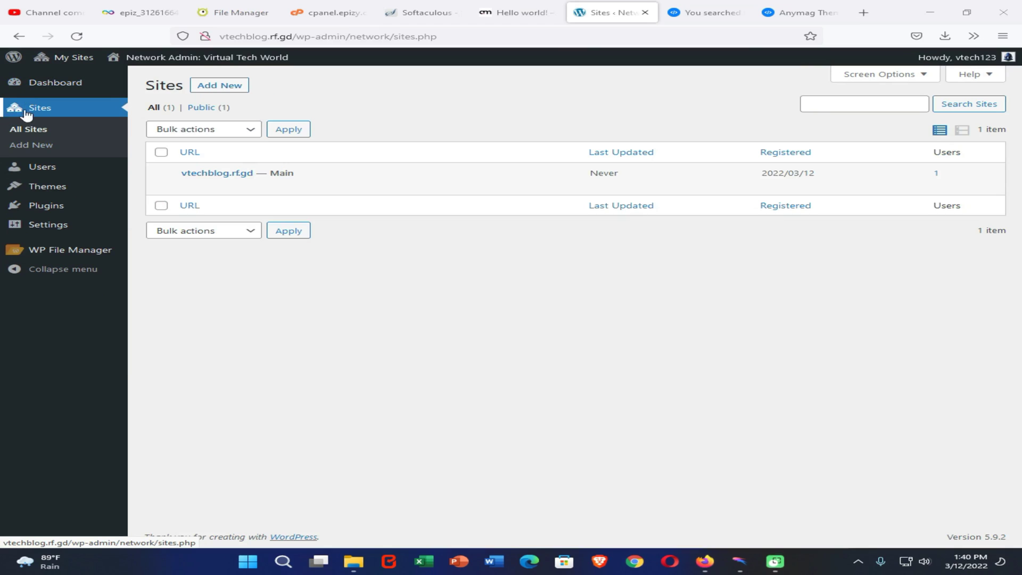
click(29, 110)
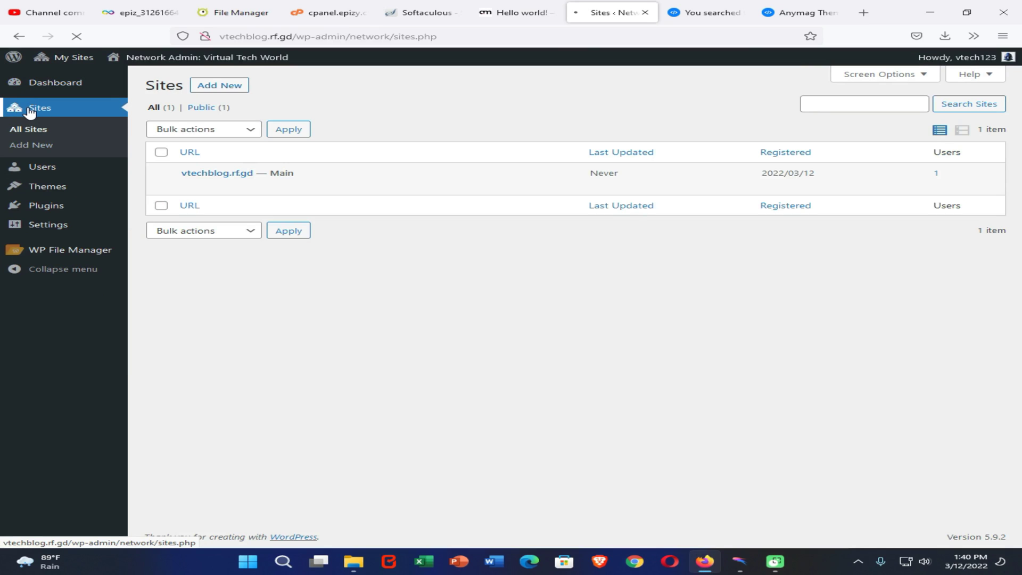
mouse_move(227, 176)
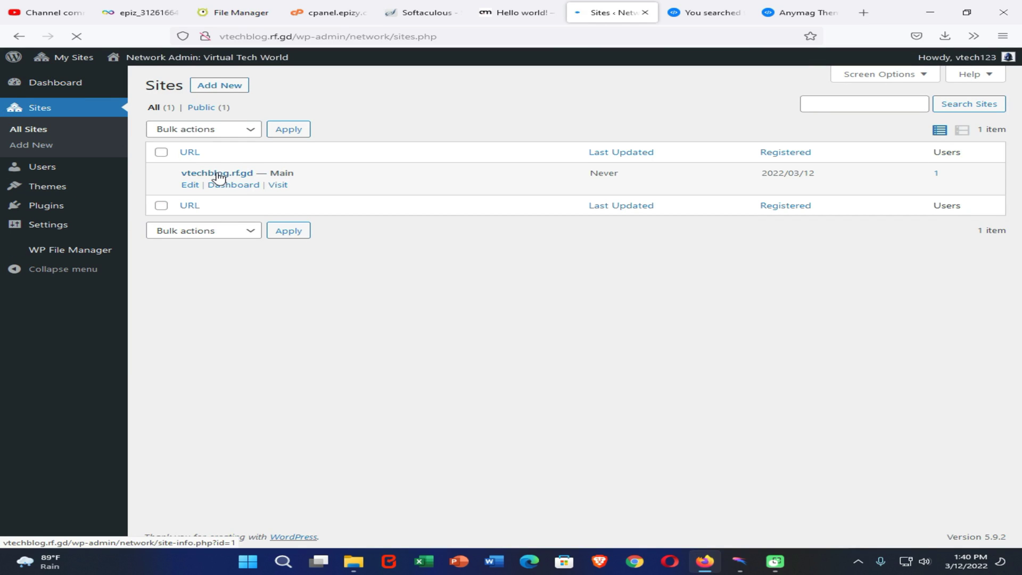
click(229, 175)
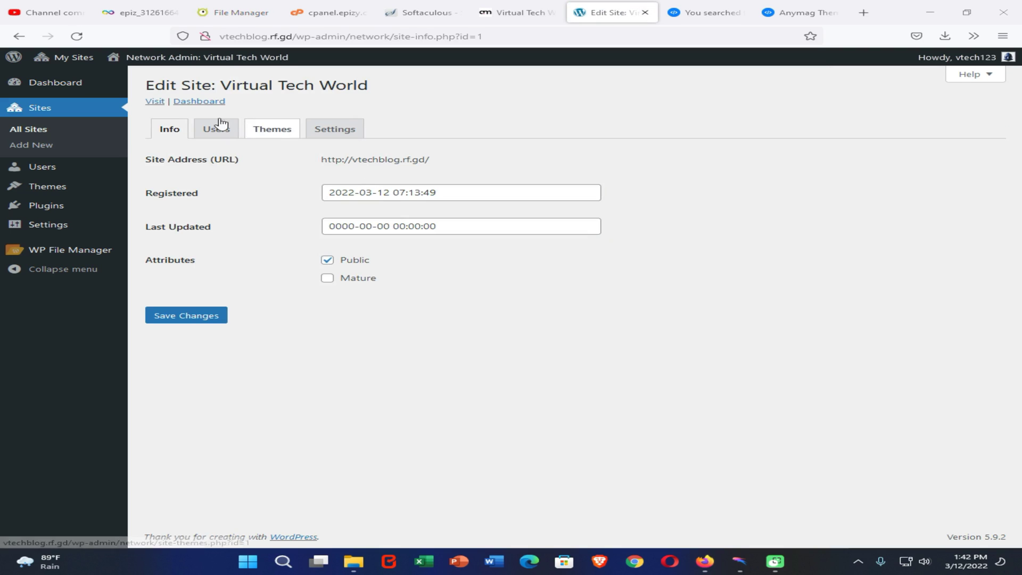
click(181, 102)
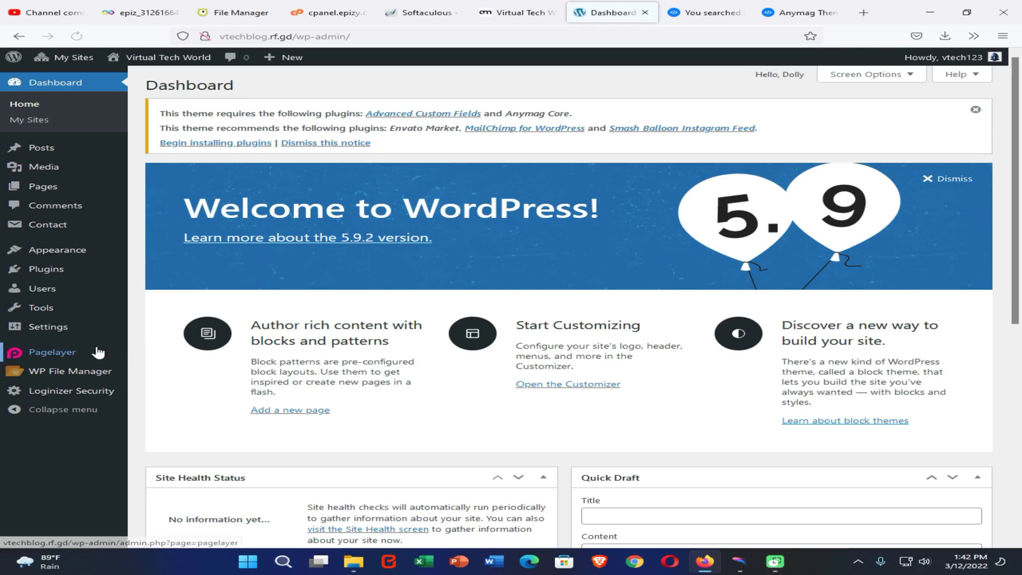
Step: Import blog-03-09-2022.xml with the Blogger importer, assigning its posts to the existing site user
mouse_move(42, 308)
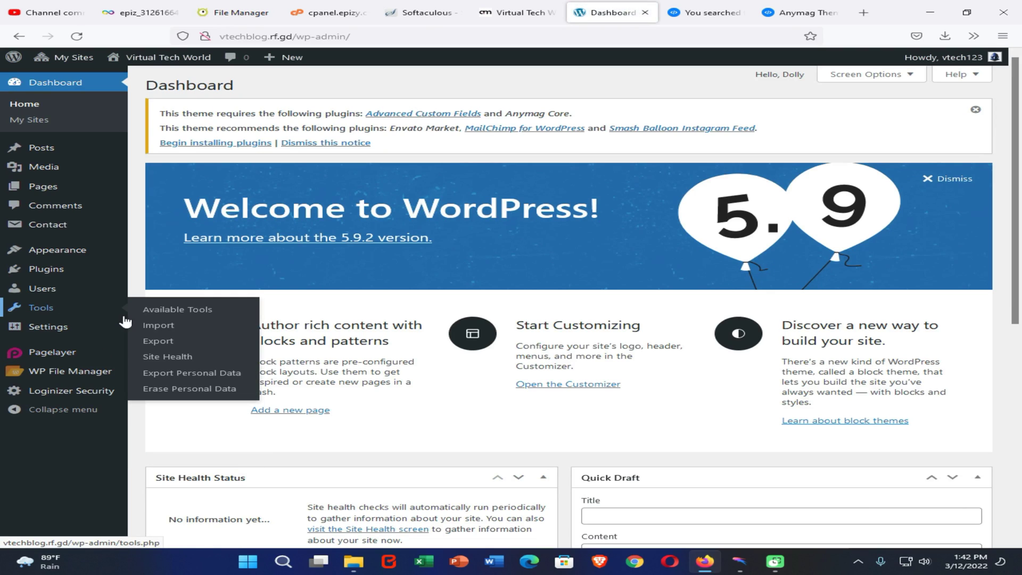
click(176, 331)
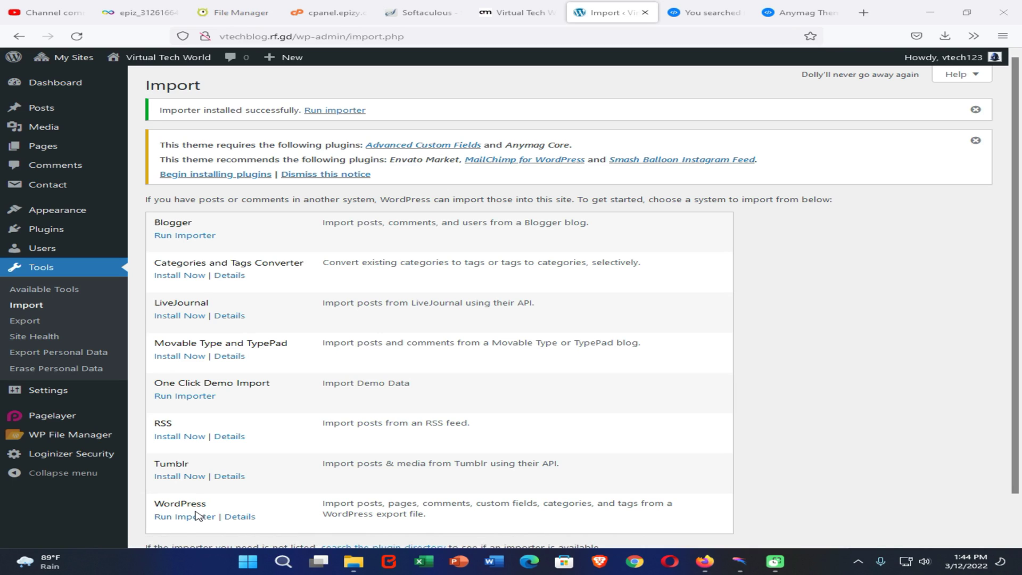
click(187, 238)
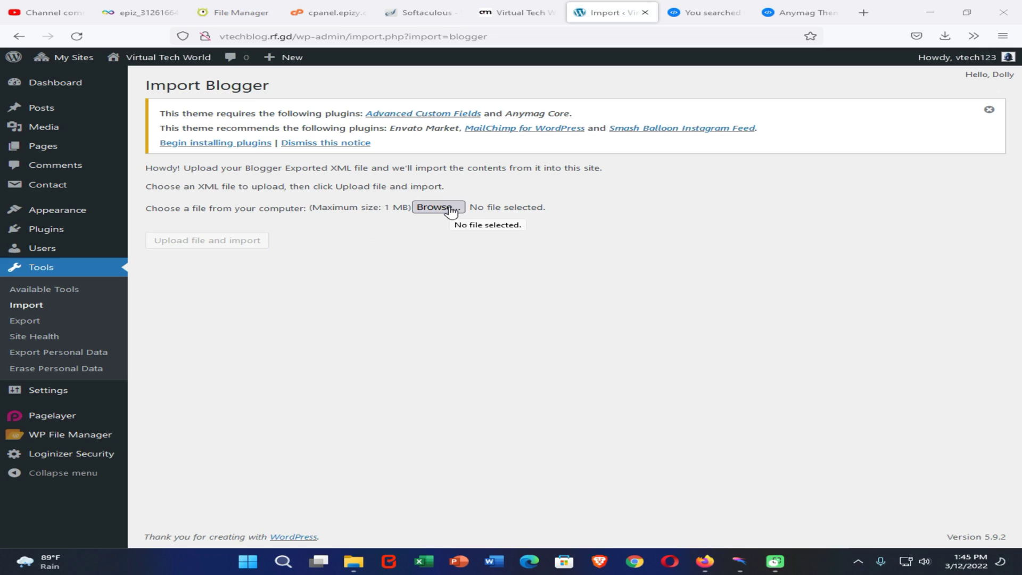
click(450, 209)
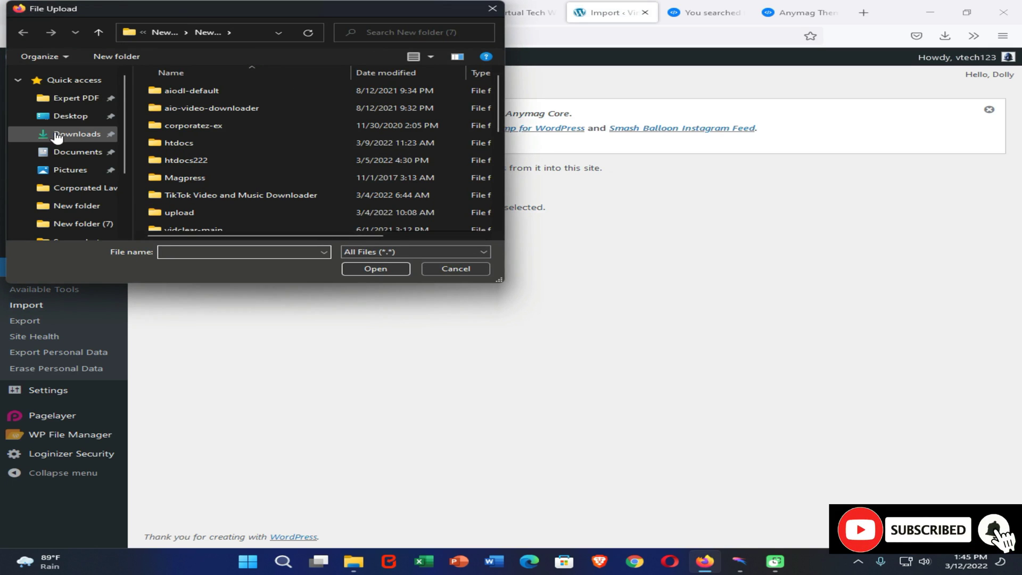
click(103, 136)
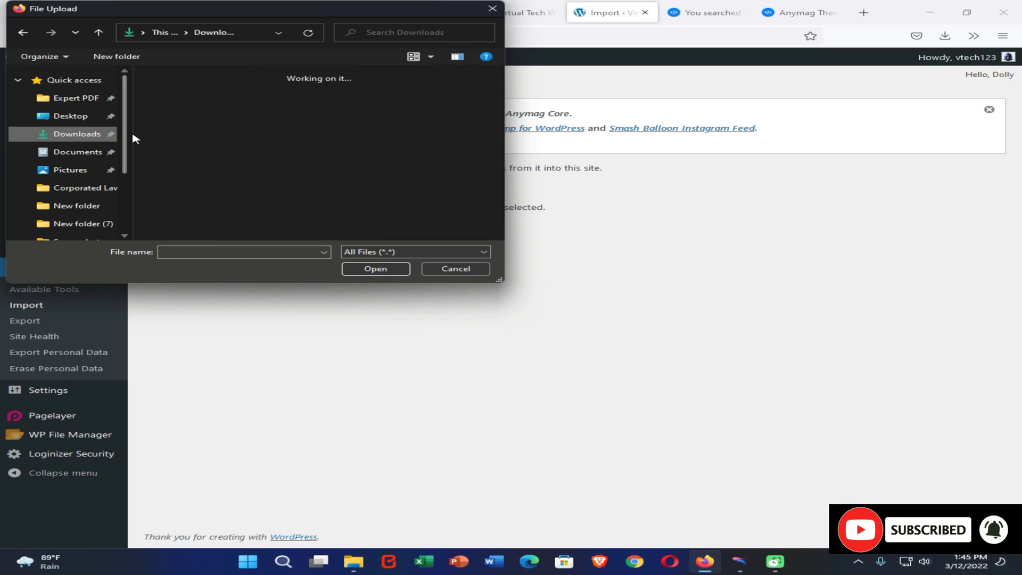
click(178, 175)
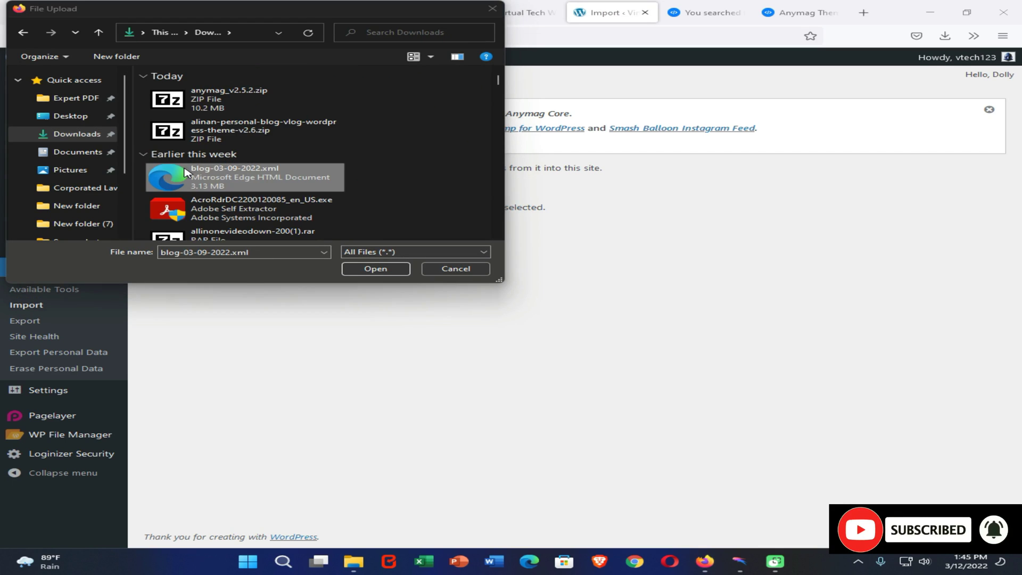
click(374, 269)
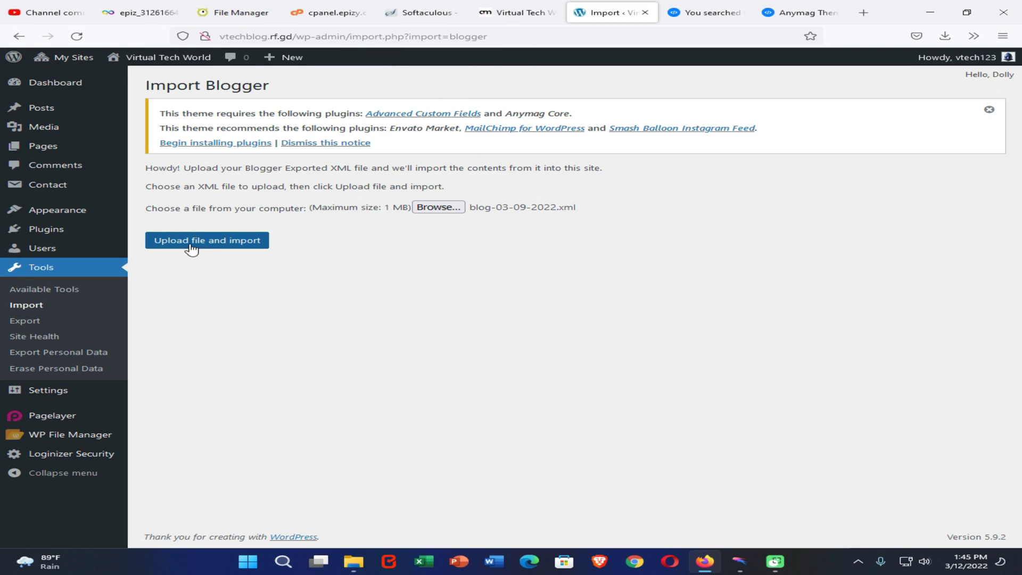
click(191, 242)
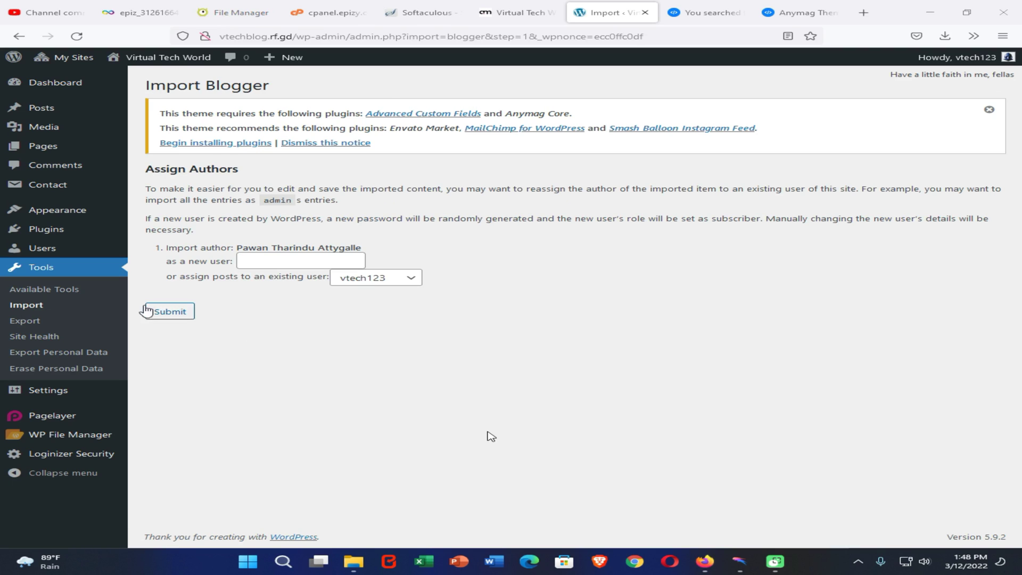
click(172, 316)
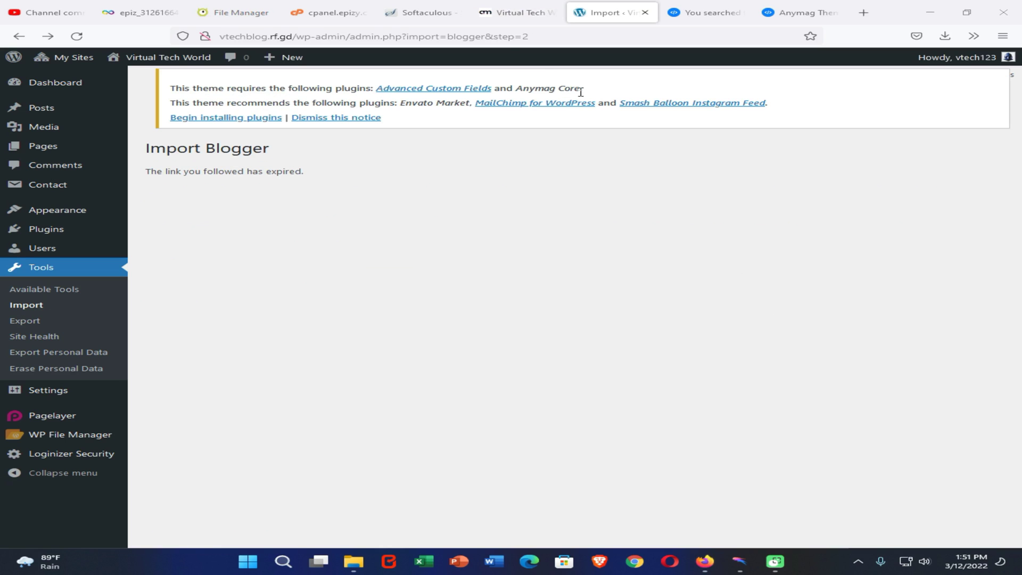
Step: Reload the blog's front page and read through the imported post "Best free hosting provider in 2022"
click(499, 8)
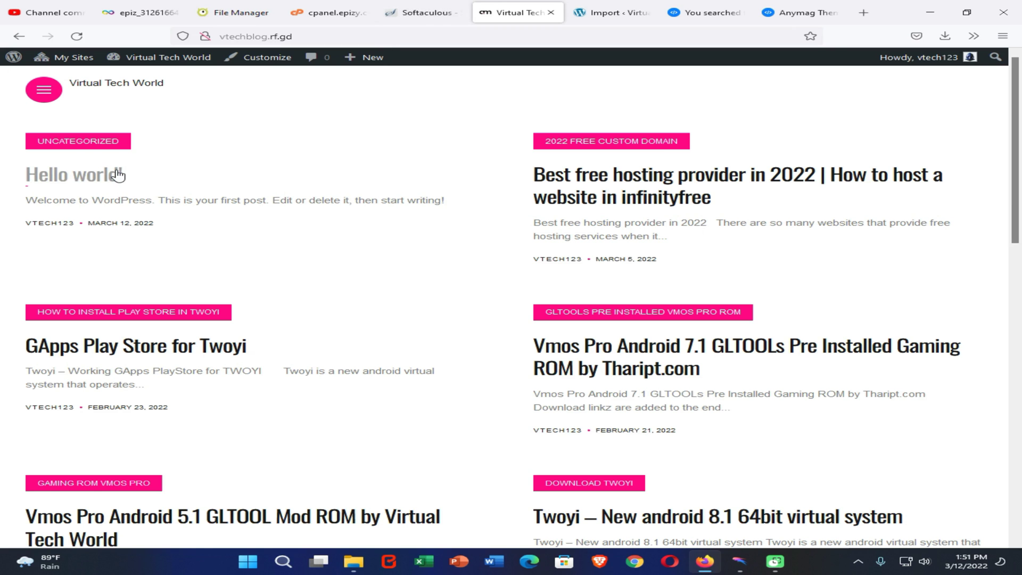
click(77, 36)
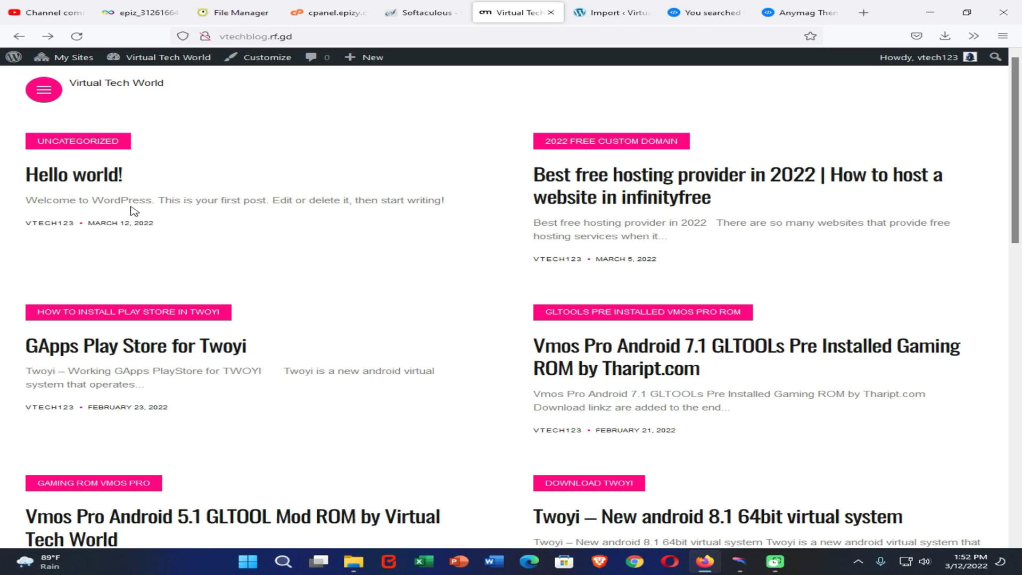
click(75, 178)
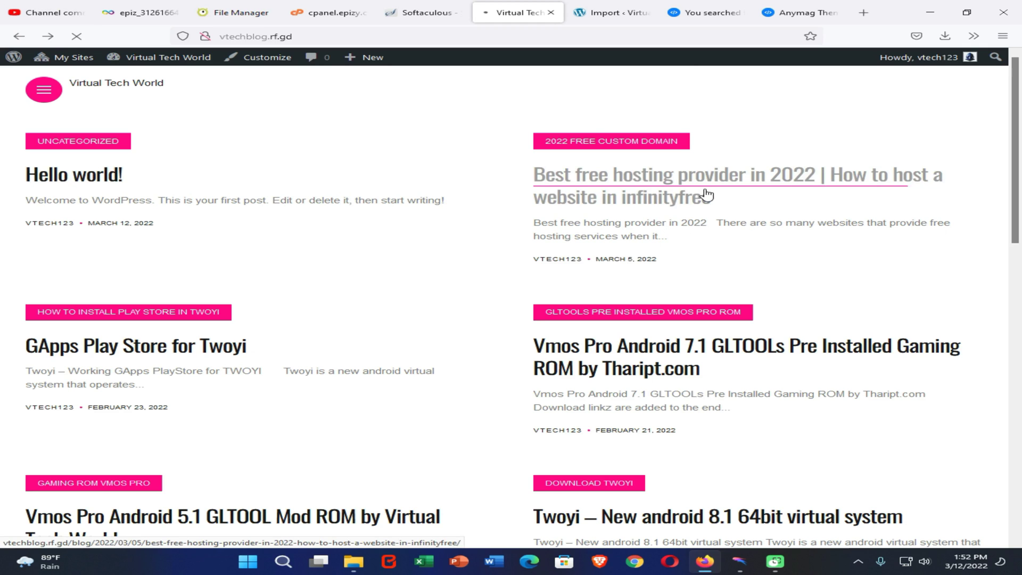
scroll(480, 352, down, 3)
scroll(417, 165, down, 8)
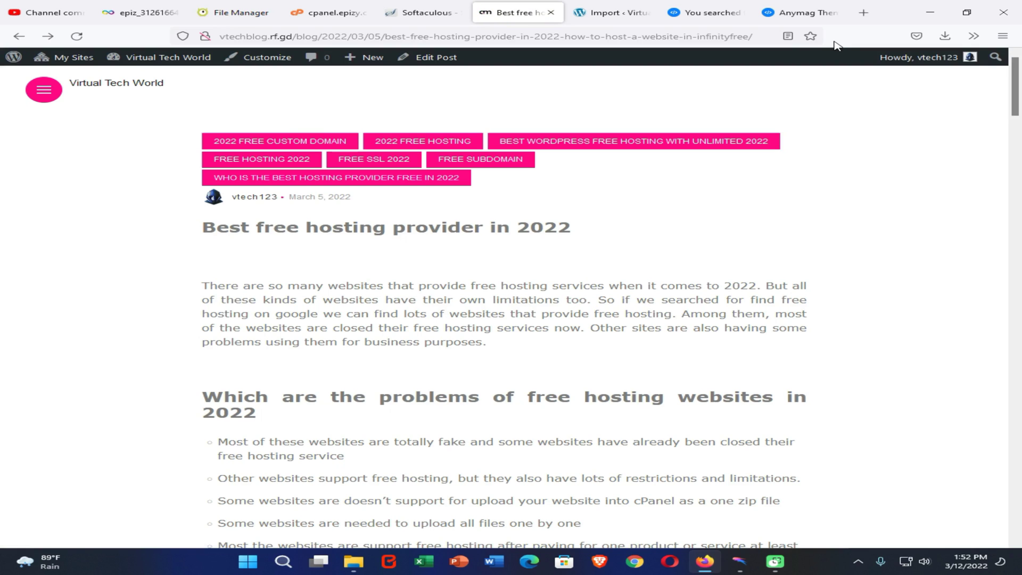
Step: Open the "Best free hosting provider in 2022" post for editing from the site's posts list and examine its content
click(604, 9)
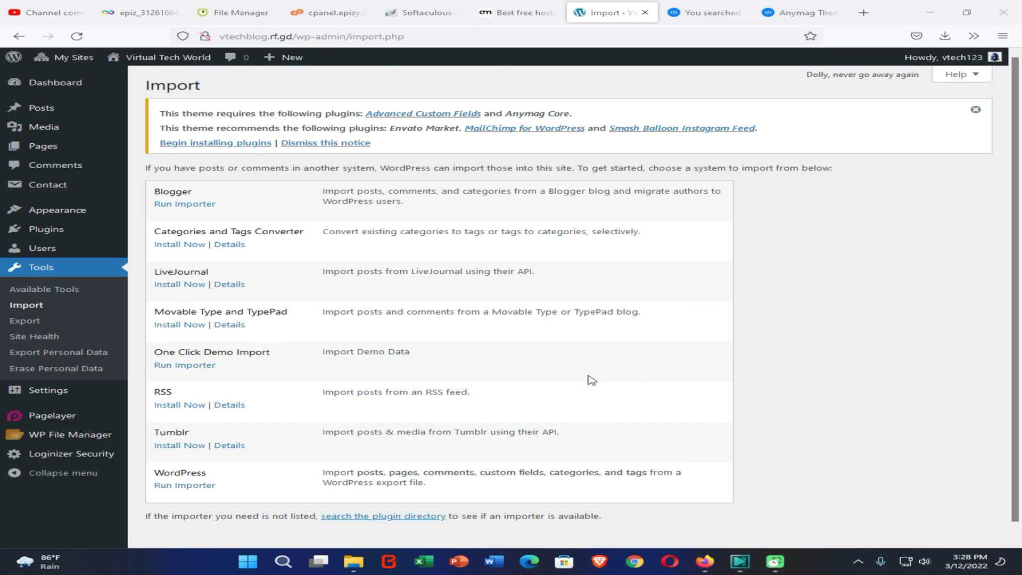
click(29, 112)
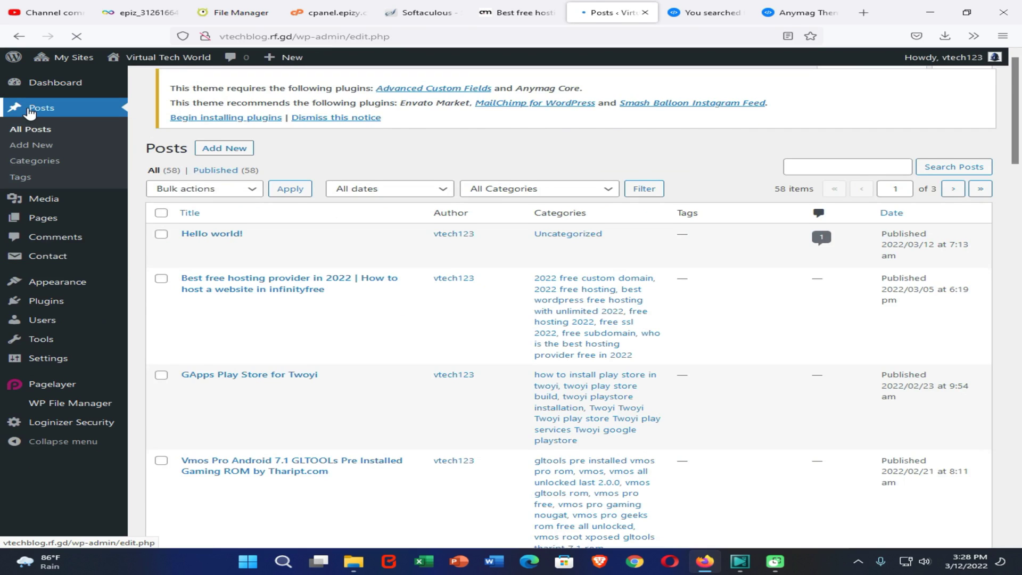
scroll(223, 240, down, 2)
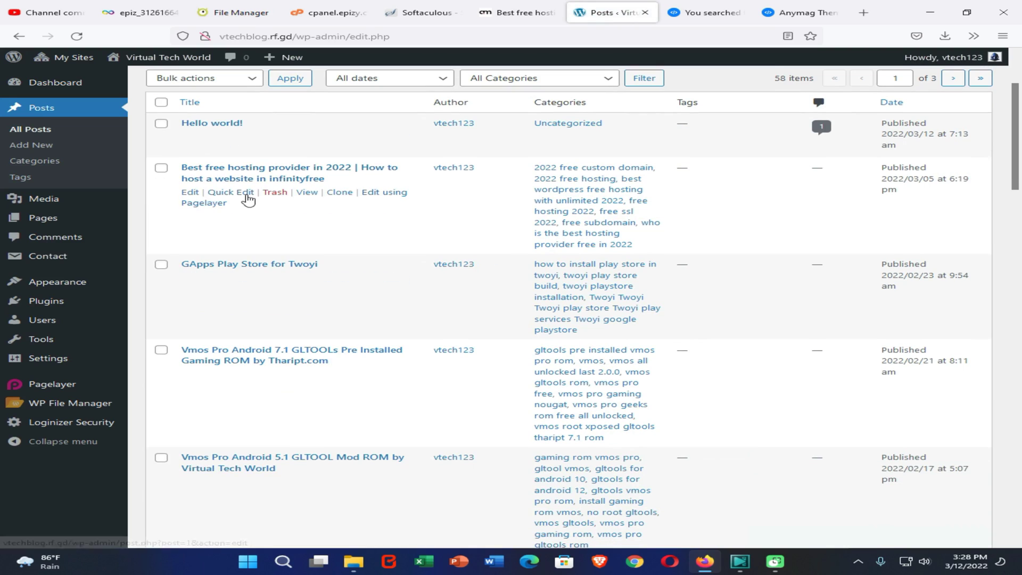
click(190, 193)
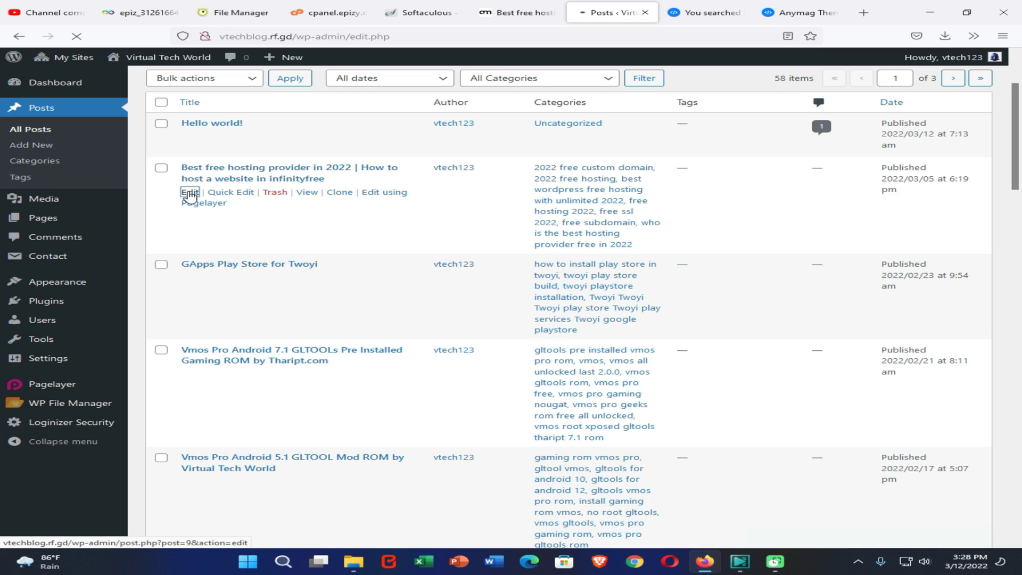
scroll(187, 160, up, 2)
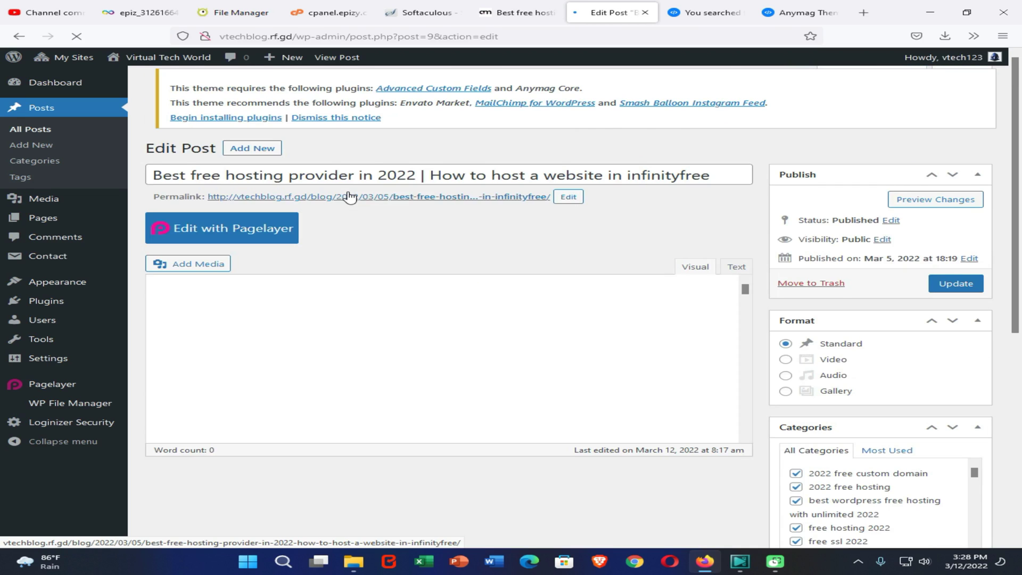
scroll(388, 242, down, 8)
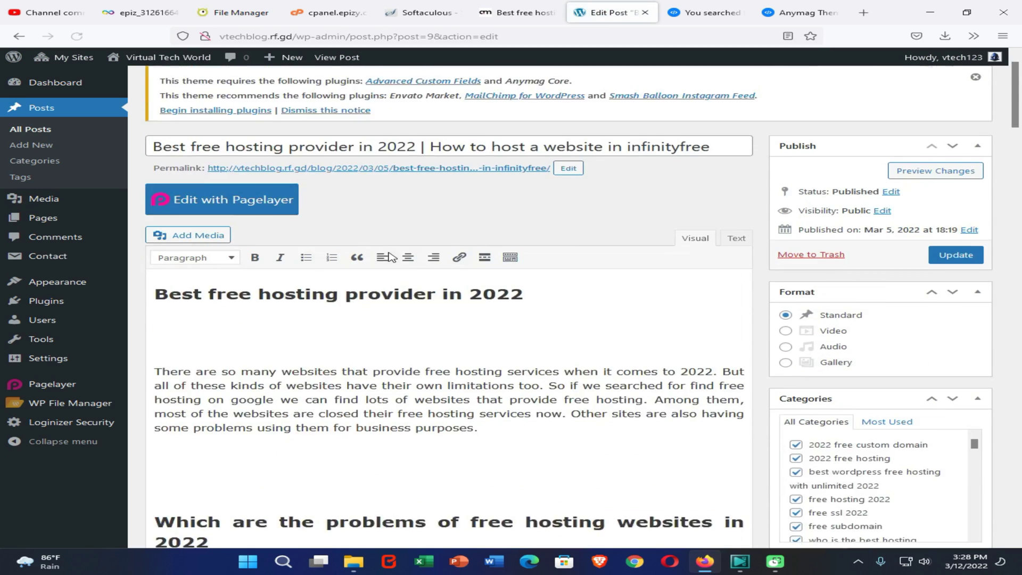
scroll(389, 252, down, 6)
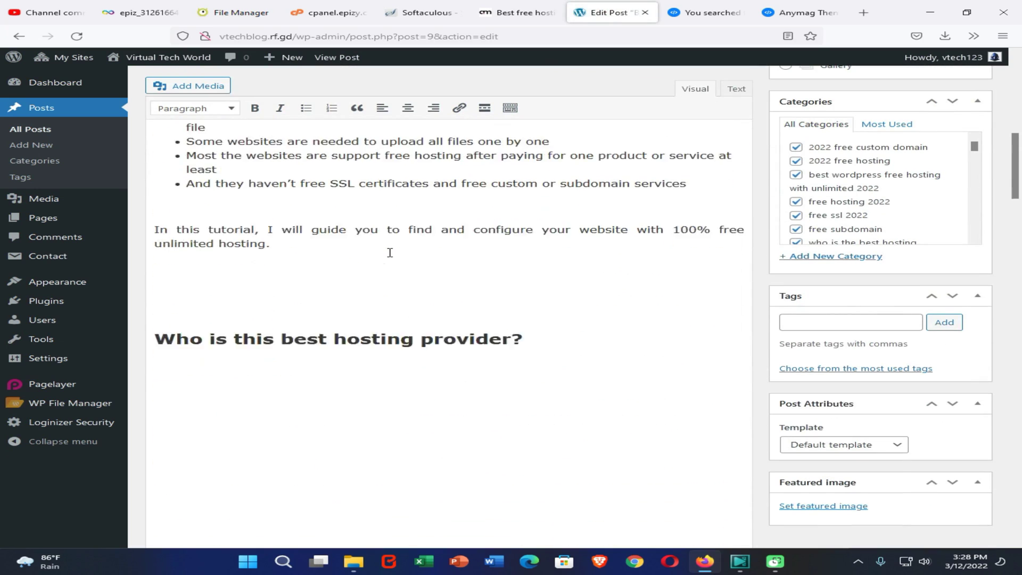